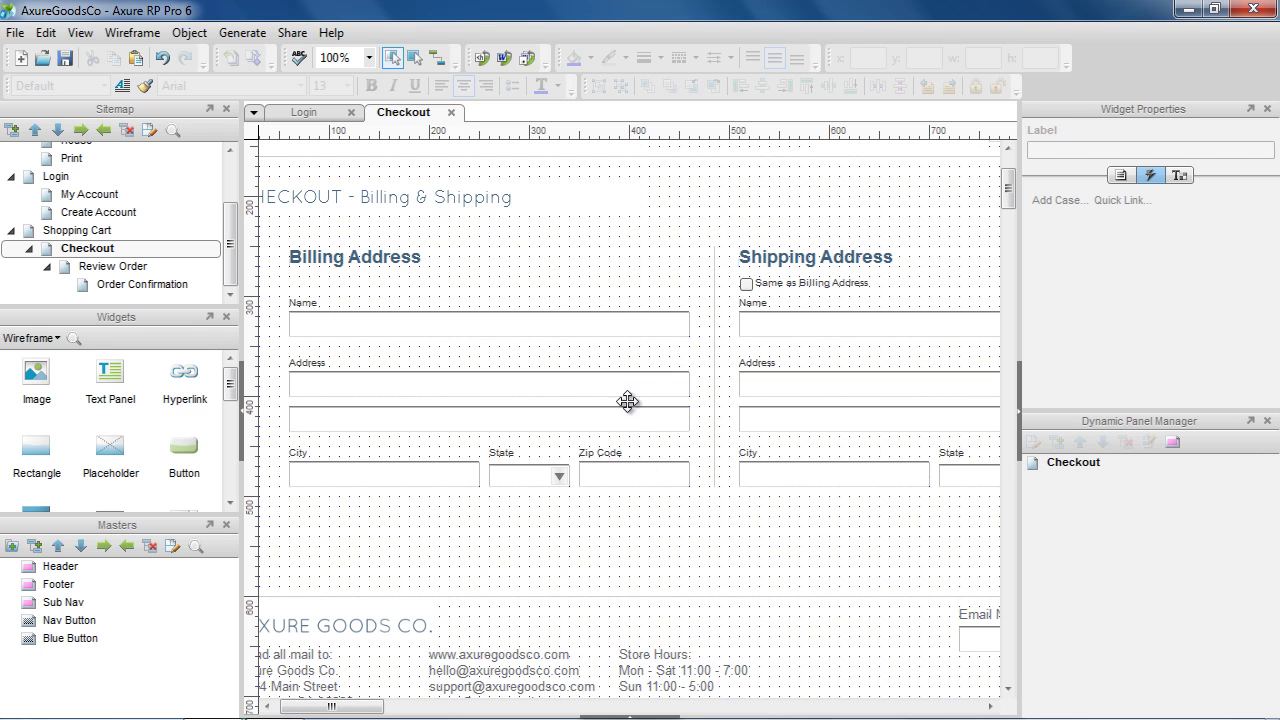
Select the Checkout page's Same as Billing Address checkbox to work on its OnClick event.
drag(806, 514, 600, 515)
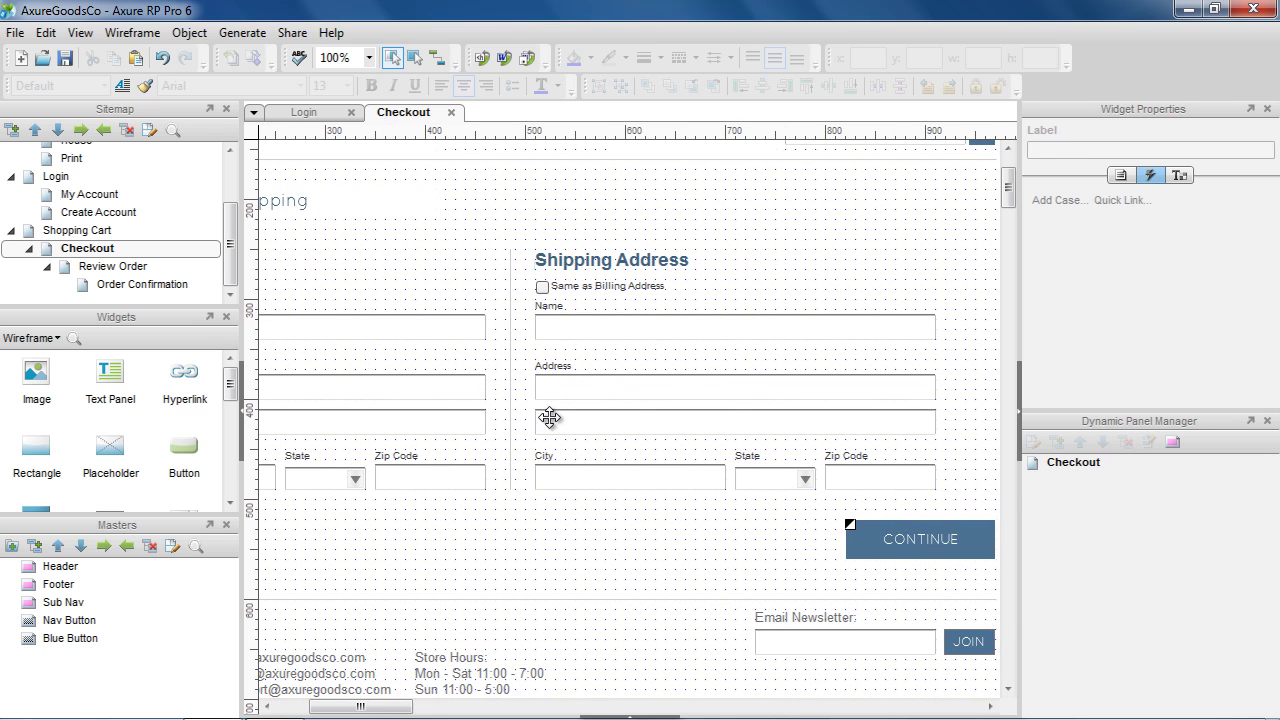
click(582, 286)
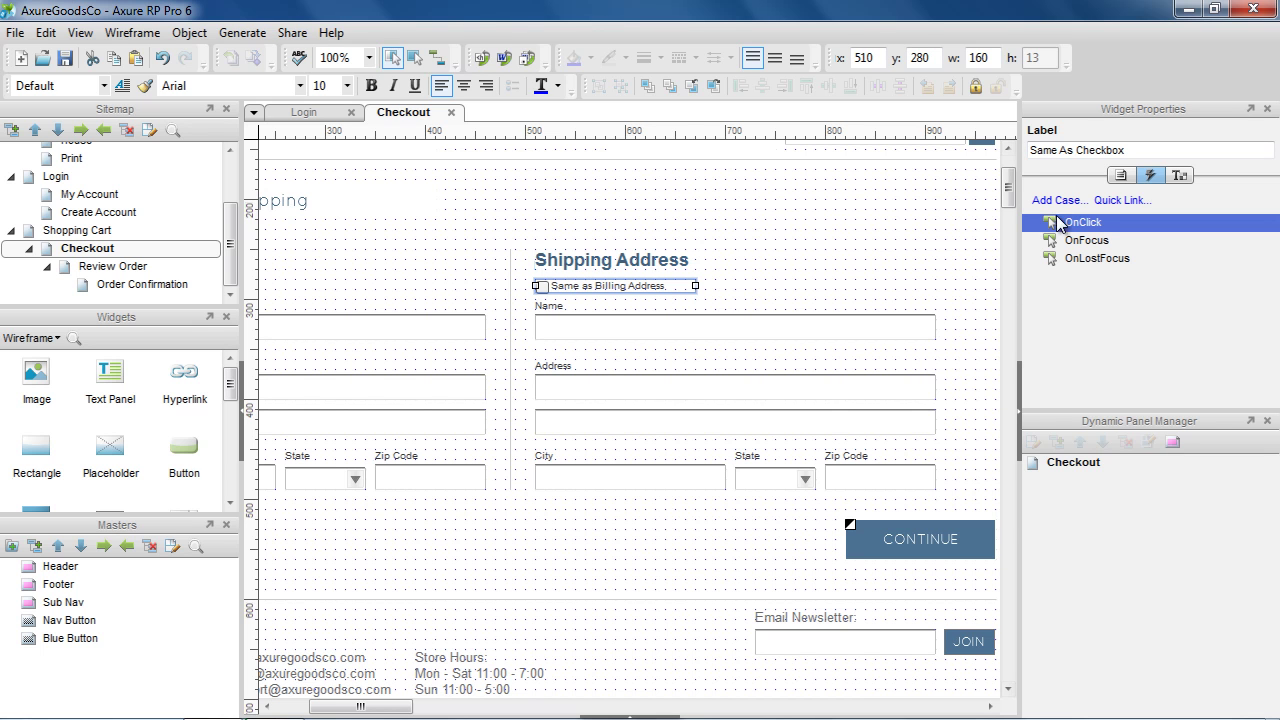
Add a Set Widget Value case that sets Shipping - Name Field text to Billing - Name Field's text.
click(1071, 207)
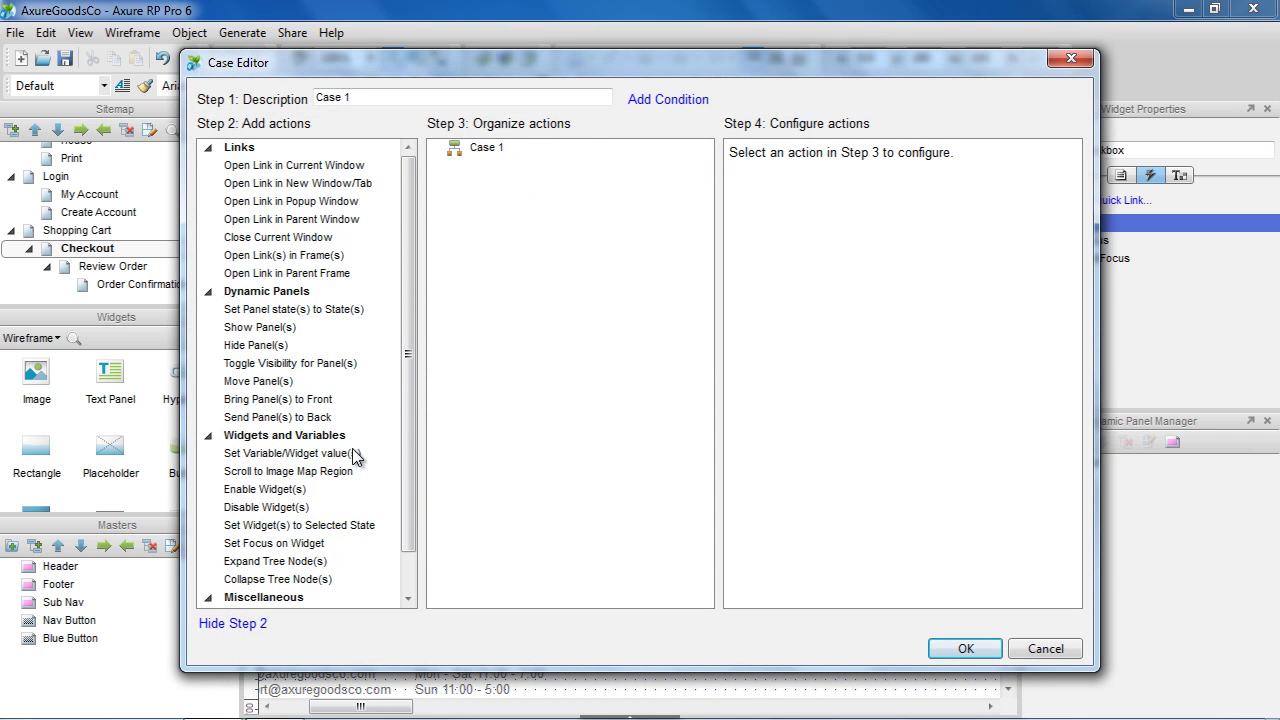
click(341, 460)
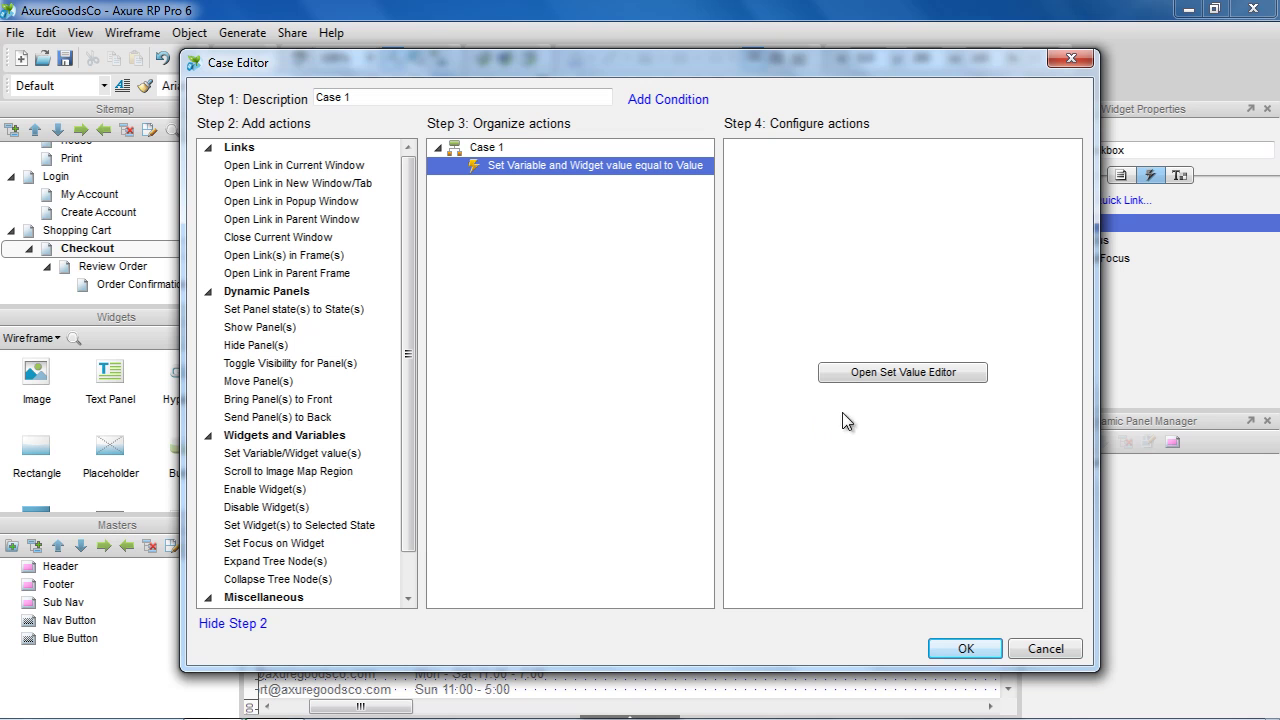
click(889, 378)
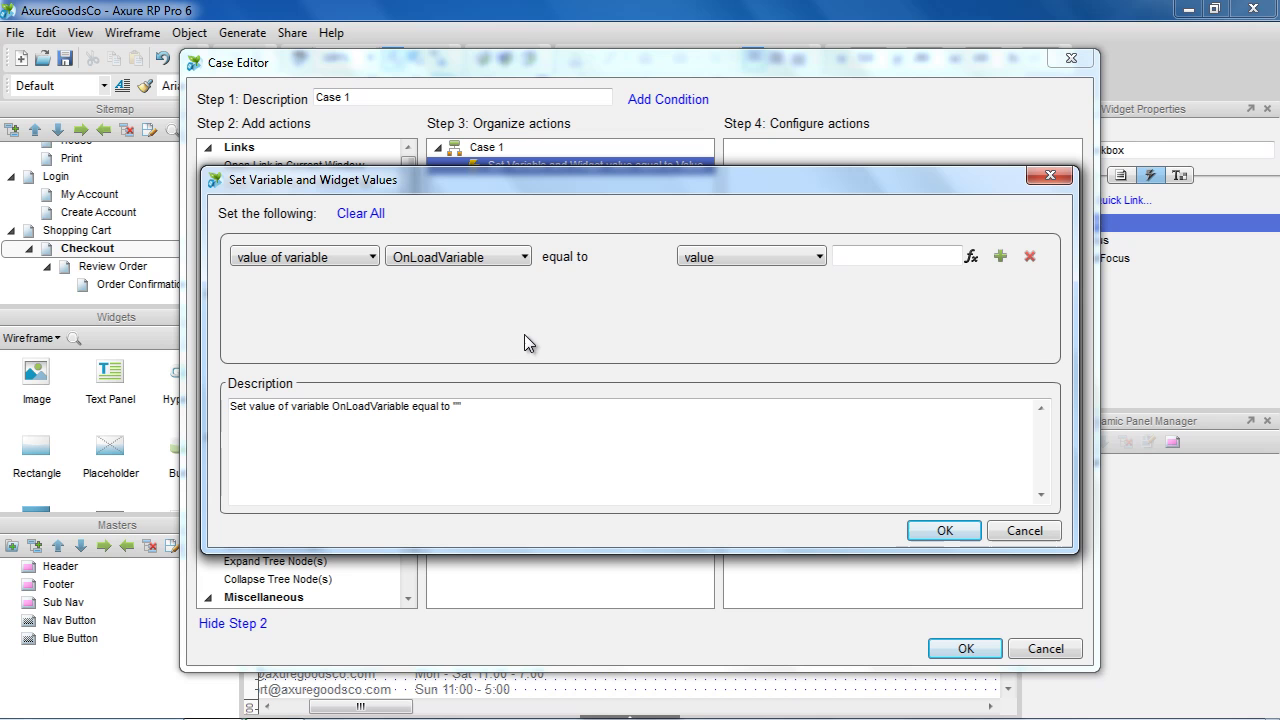
click(322, 258)
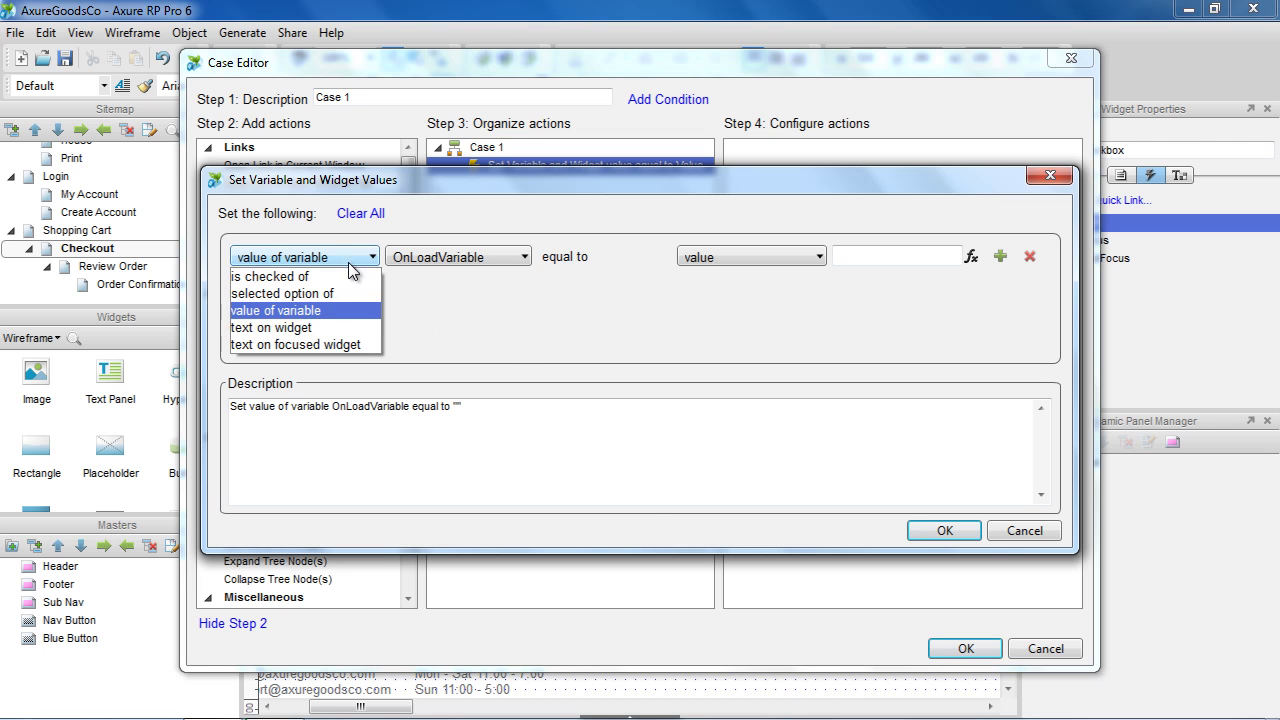
click(336, 328)
click(521, 256)
scroll(519, 300, down, 6)
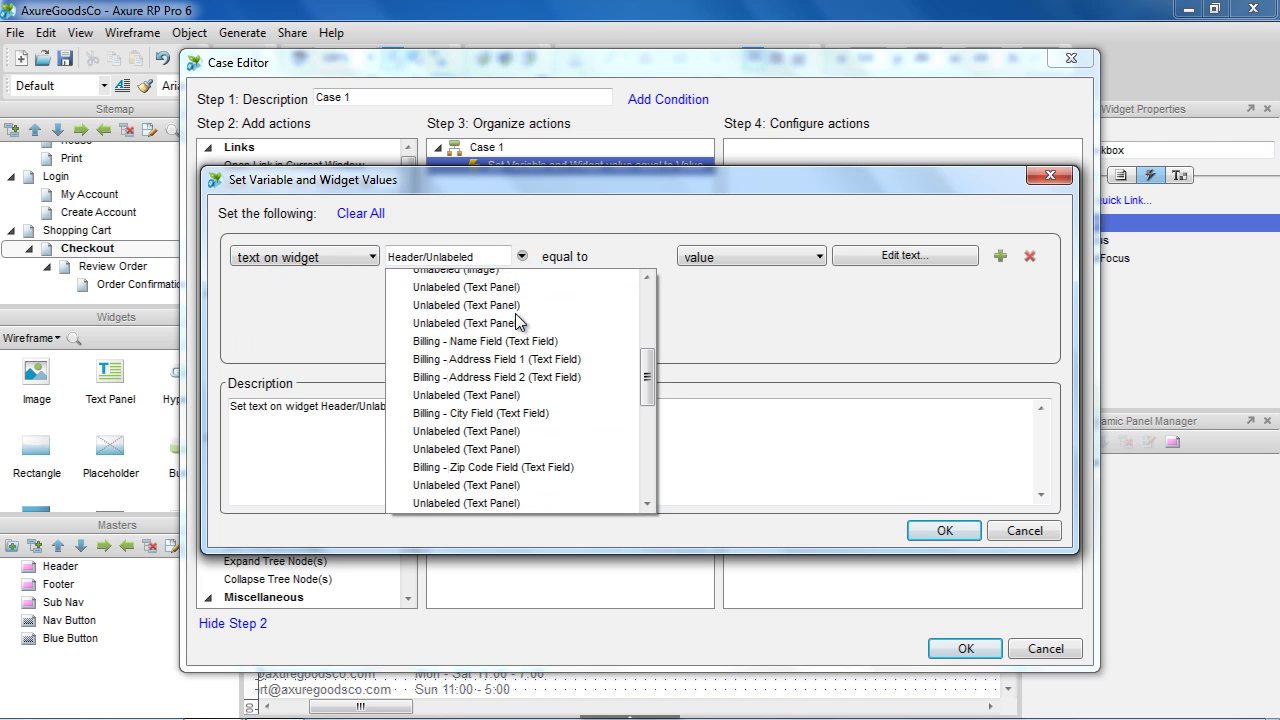
click(508, 434)
click(751, 257)
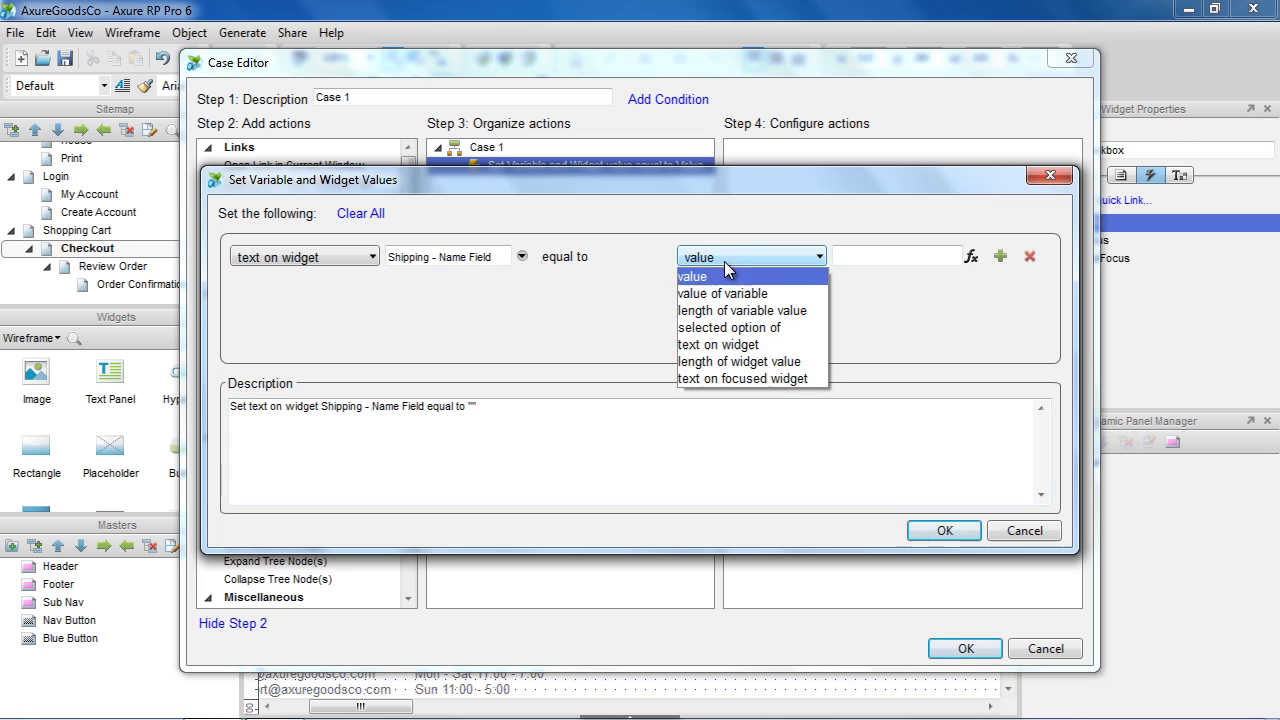
click(720, 347)
click(968, 257)
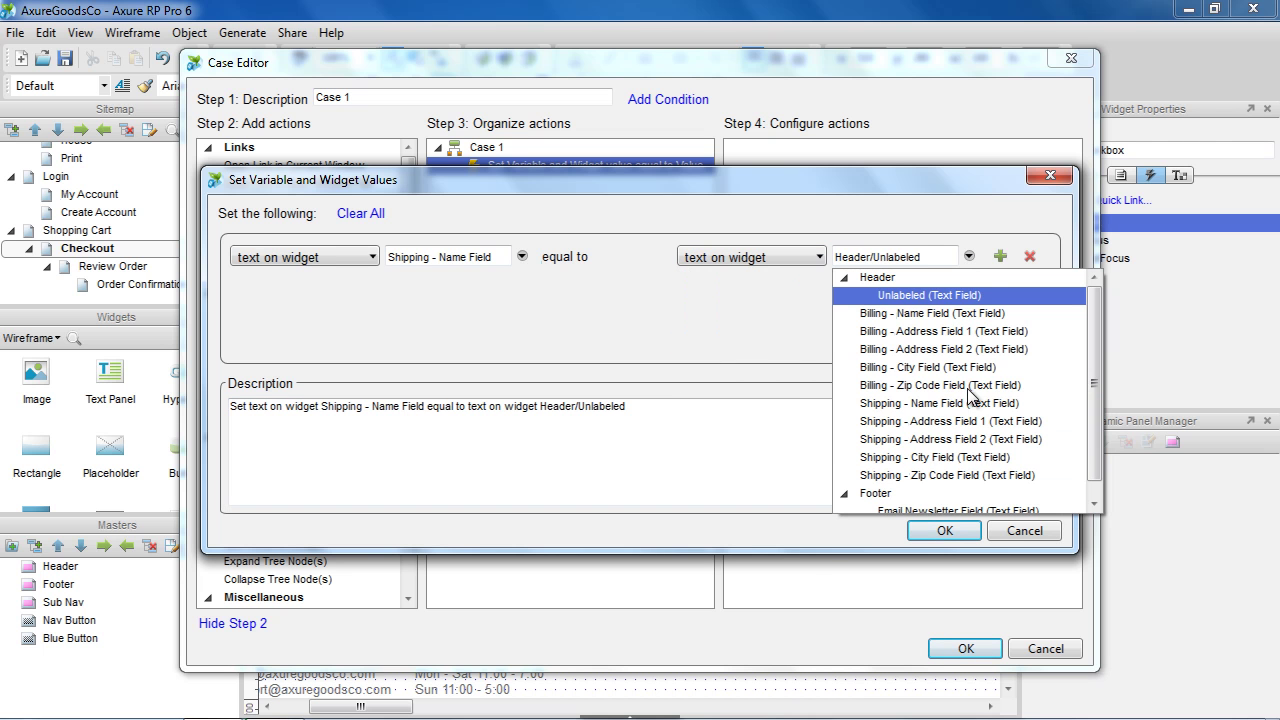
click(951, 310)
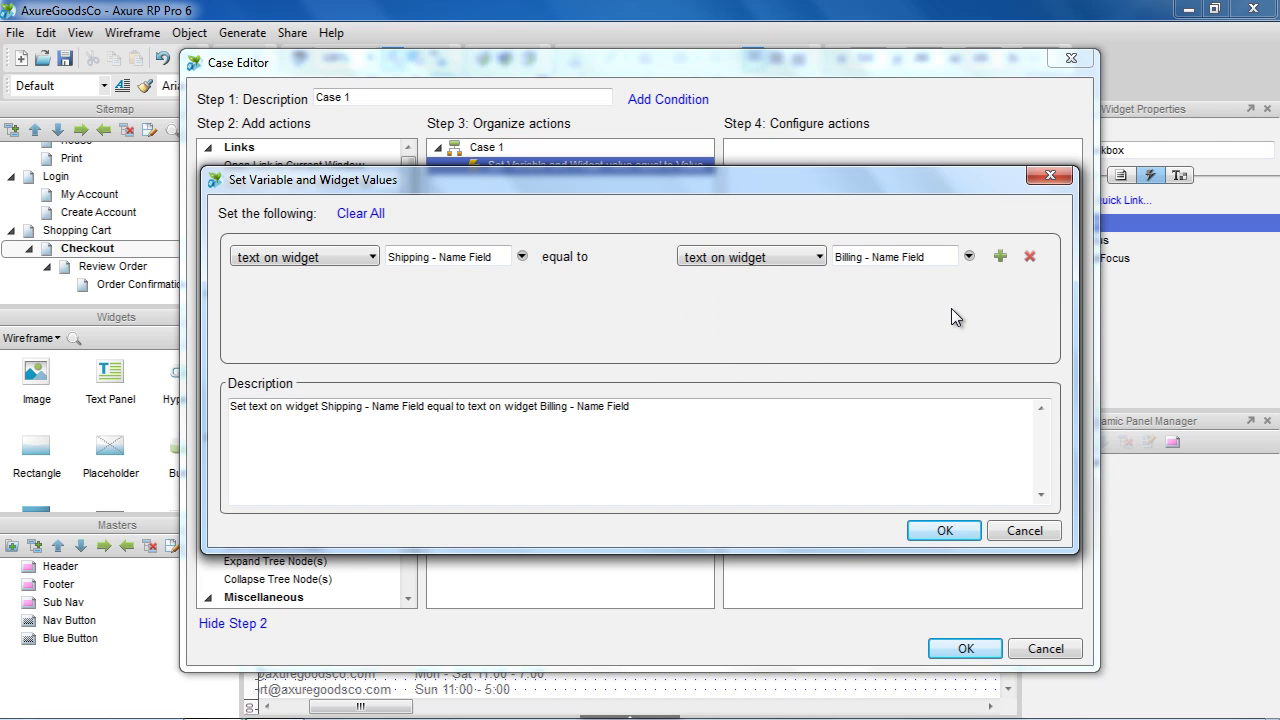
Add a row copying Billing - Address Field 1 text into Shipping - Address Field 1.
click(1000, 257)
click(304, 287)
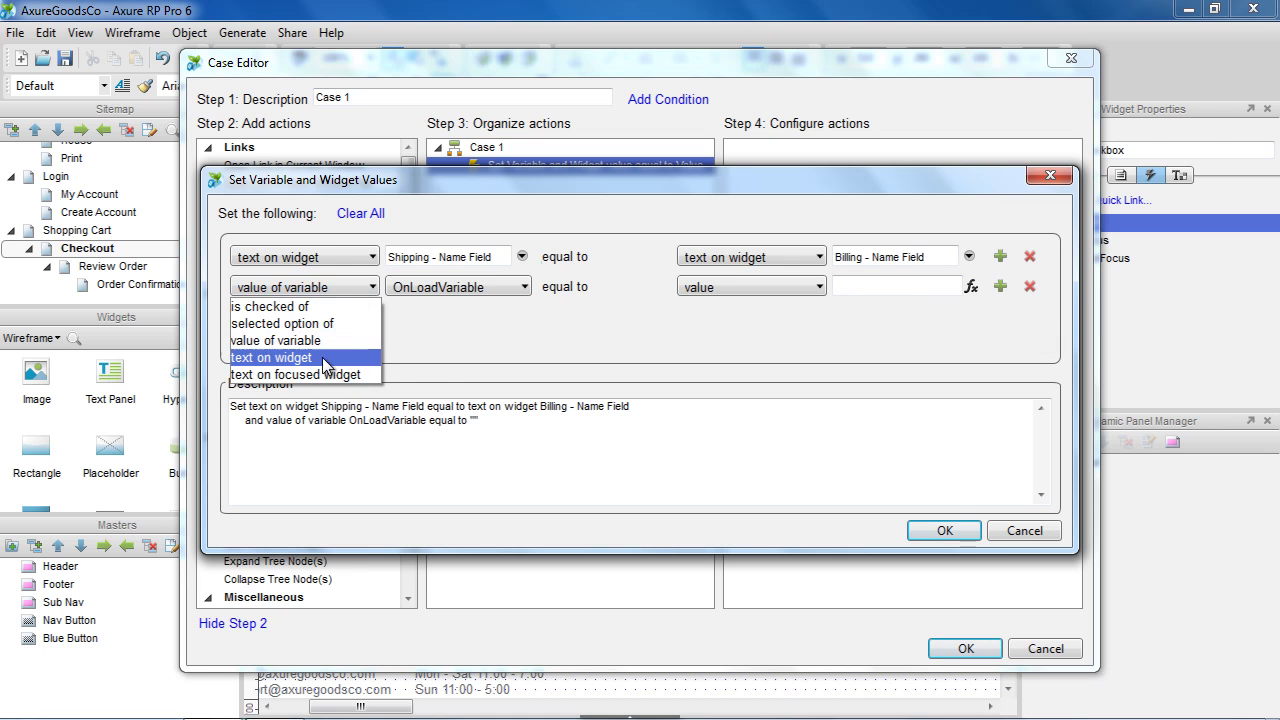
click(250, 357)
click(521, 287)
scroll(519, 358, down, 1)
click(500, 447)
click(752, 288)
click(720, 377)
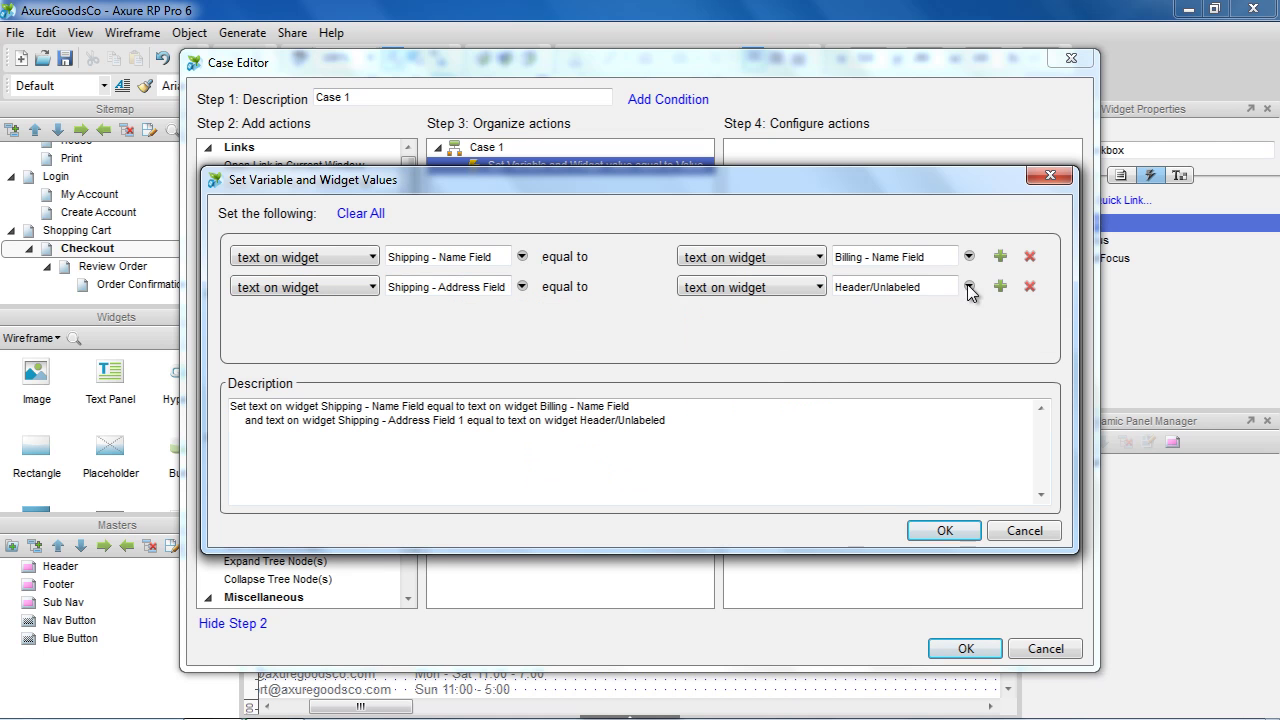
click(968, 287)
click(943, 361)
Add a row copying Billing - Address Field 2 text into Shipping - Address Field 2.
click(1000, 287)
click(304, 317)
click(257, 389)
click(521, 317)
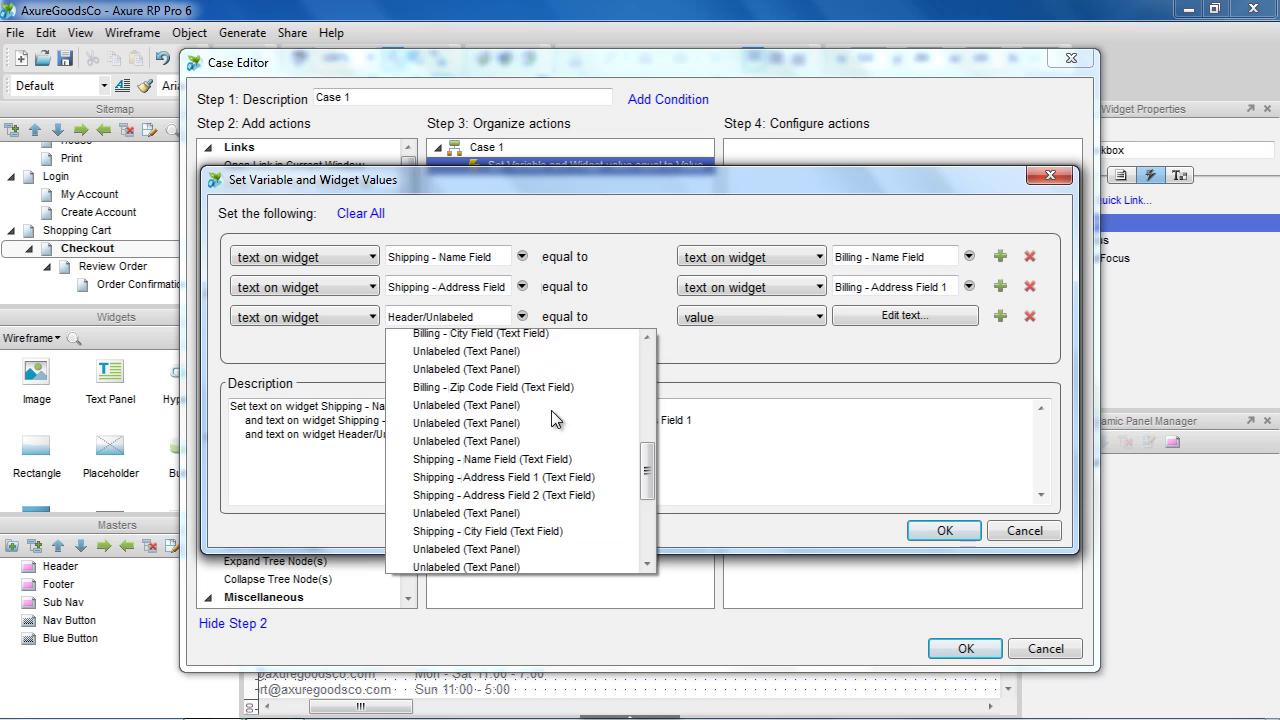
scroll(547, 450, down, 2)
click(545, 490)
click(752, 317)
click(718, 405)
click(968, 317)
click(962, 405)
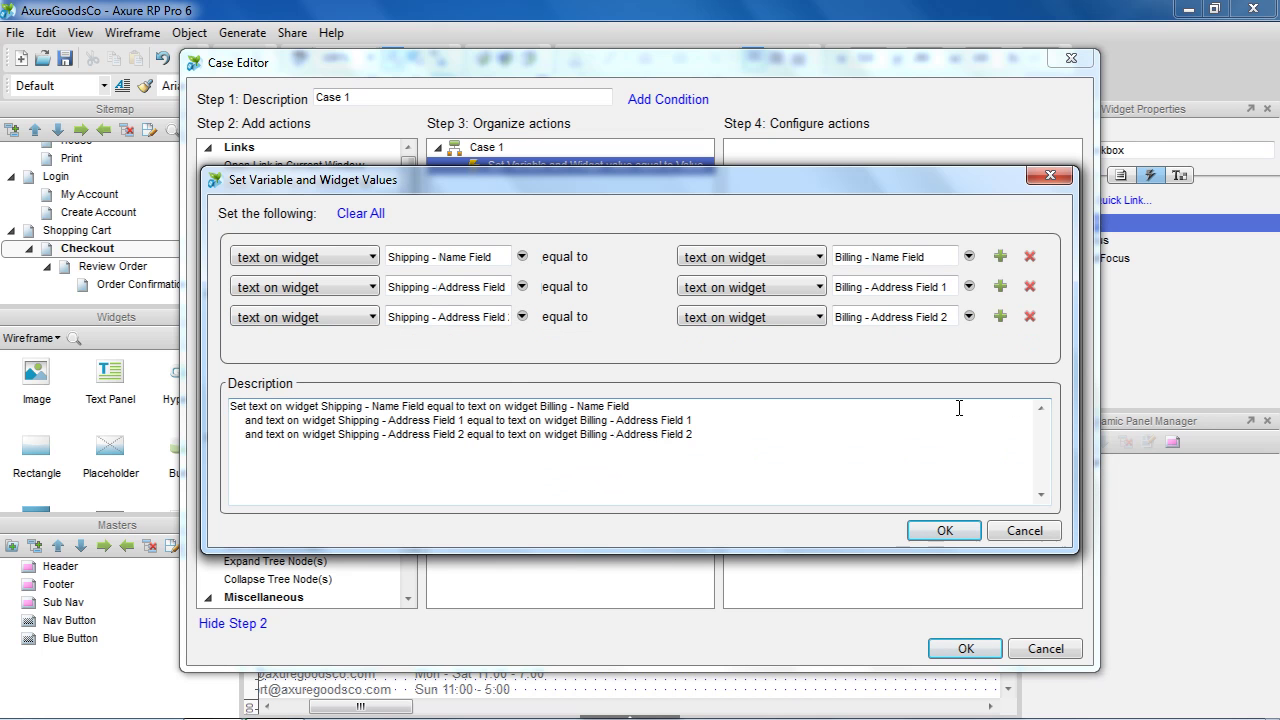
Enlarge the dialog and add a row setting Shipping - City Field text from another widget.
drag(895, 548, 895, 643)
click(1000, 316)
click(304, 347)
click(300, 419)
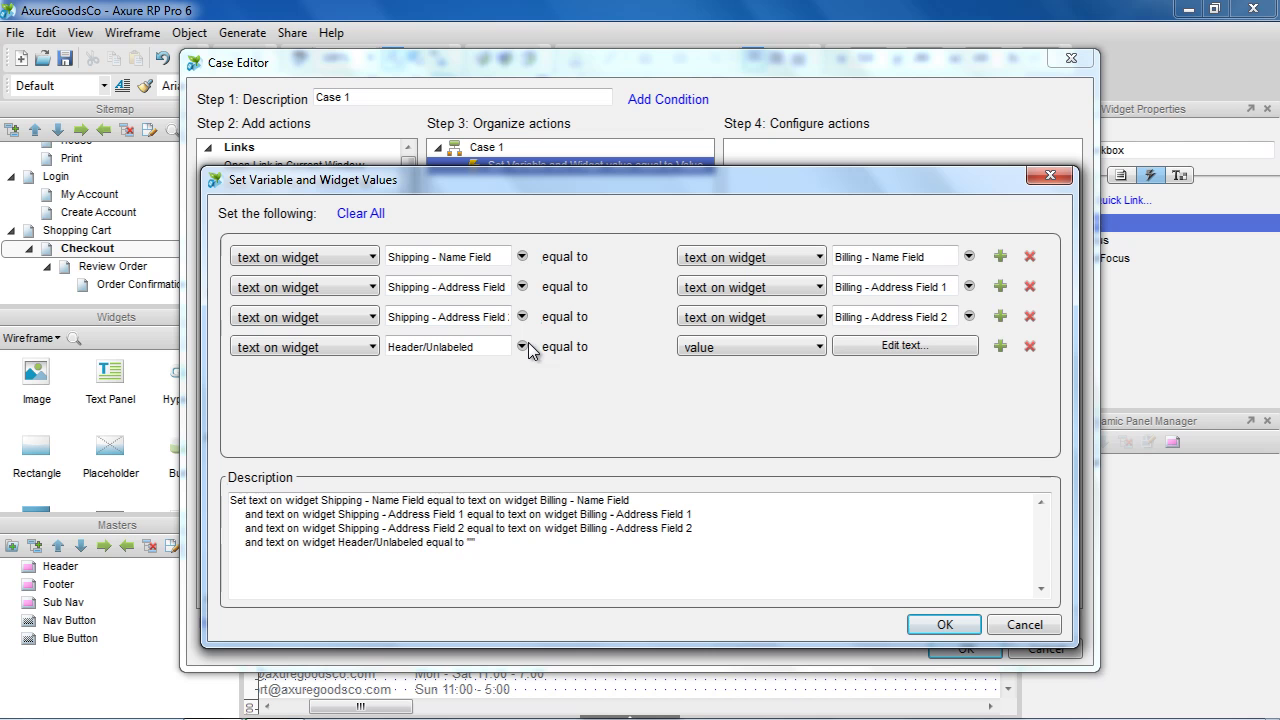
click(521, 347)
click(488, 551)
click(752, 347)
click(722, 433)
click(968, 347)
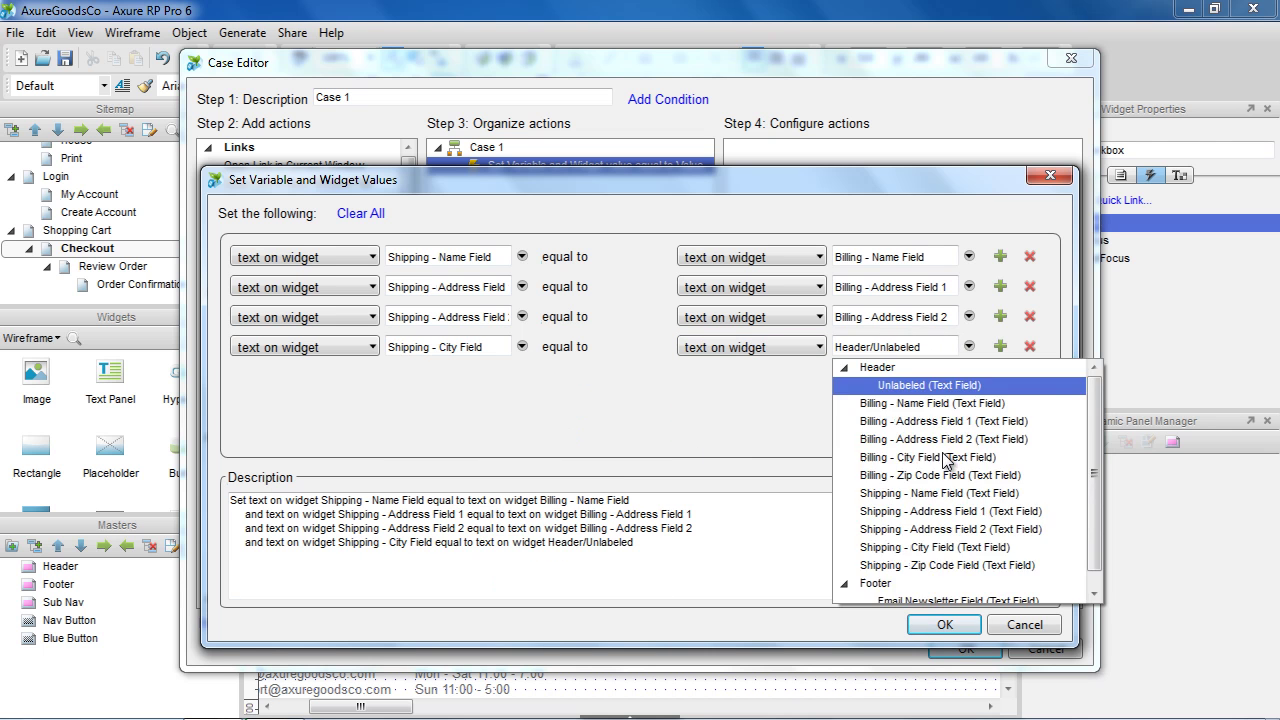
Use Billing - City Field as the city source, and copy Billing - State Droplist's selection into Shipping - State Droplist.
click(880, 451)
click(1000, 346)
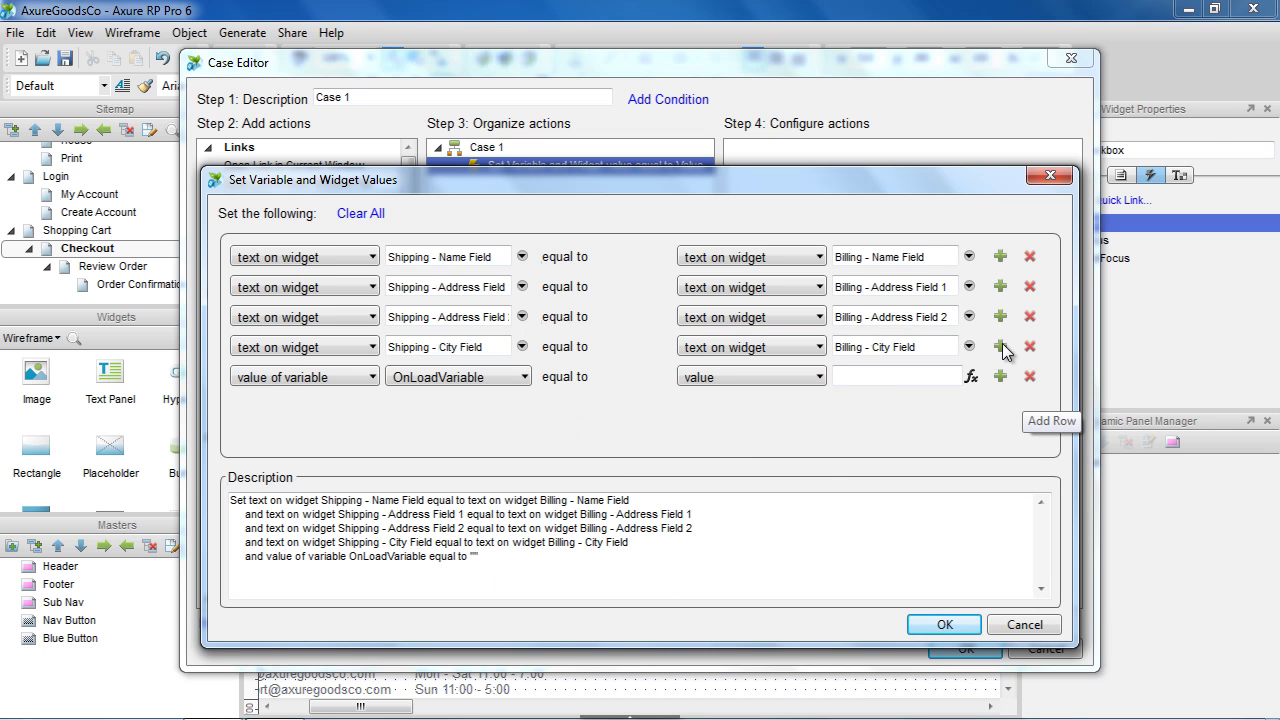
click(337, 381)
click(332, 414)
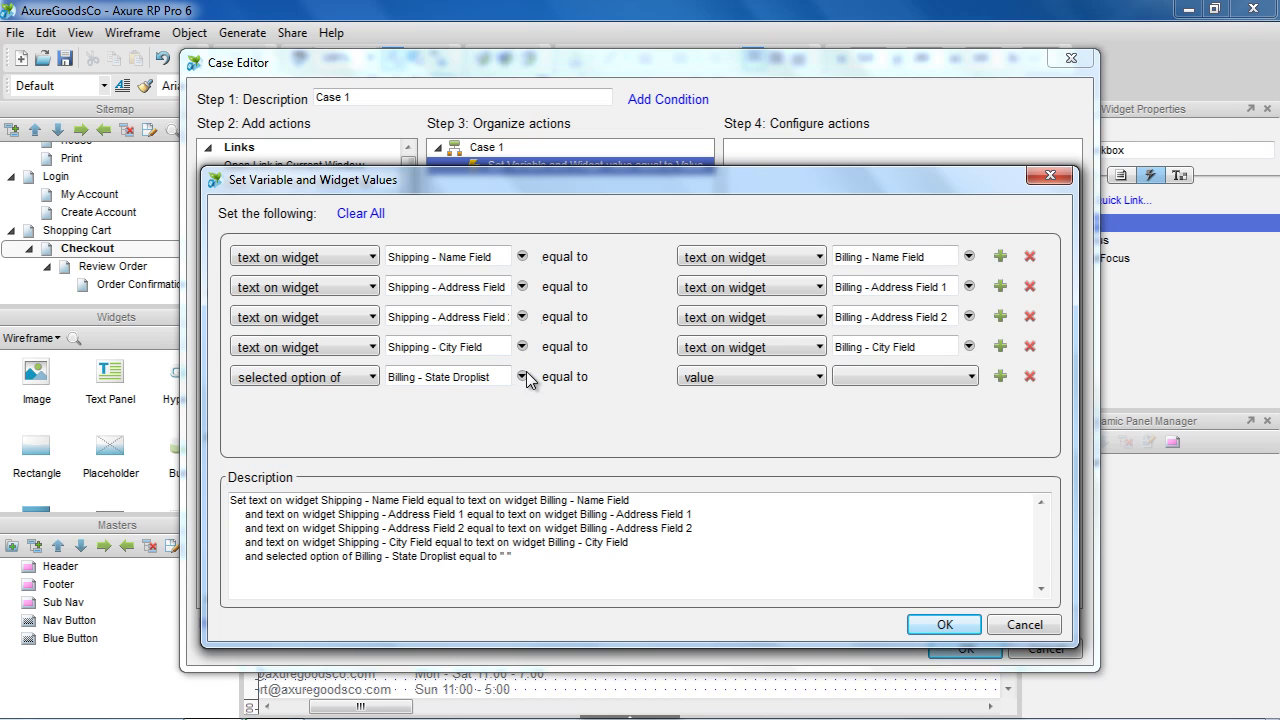
click(522, 377)
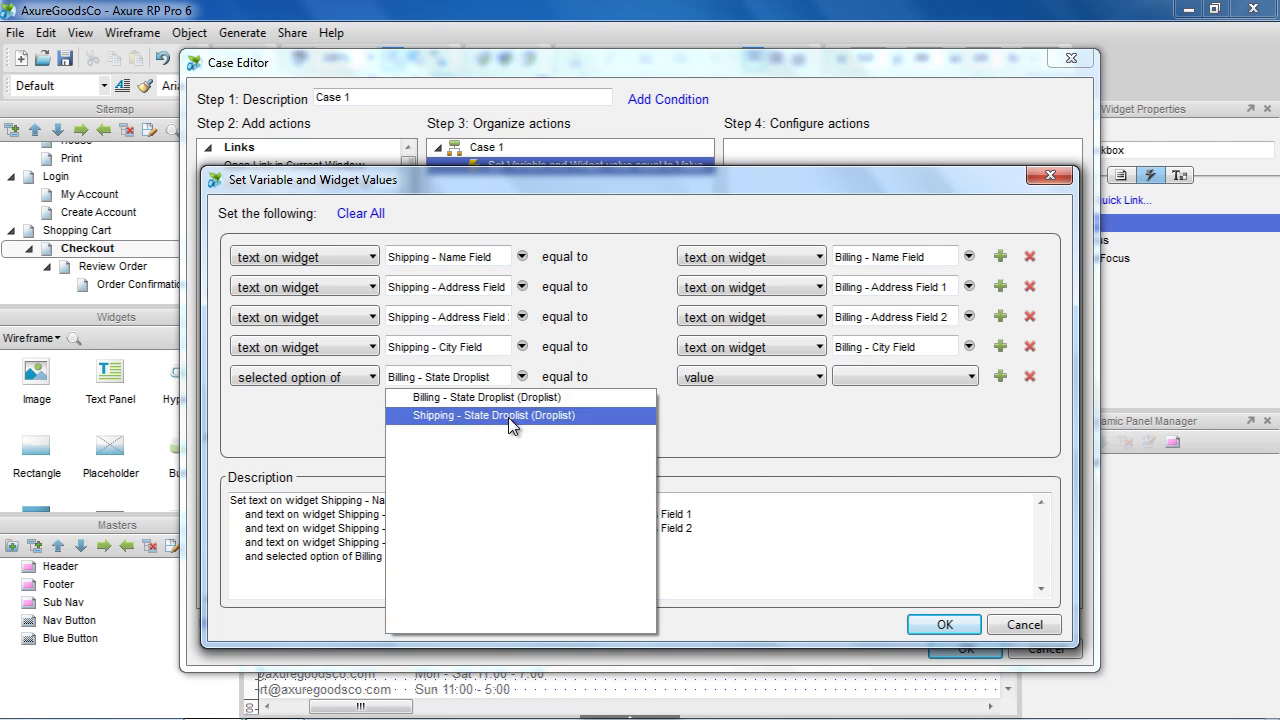
click(508, 415)
click(769, 380)
click(752, 482)
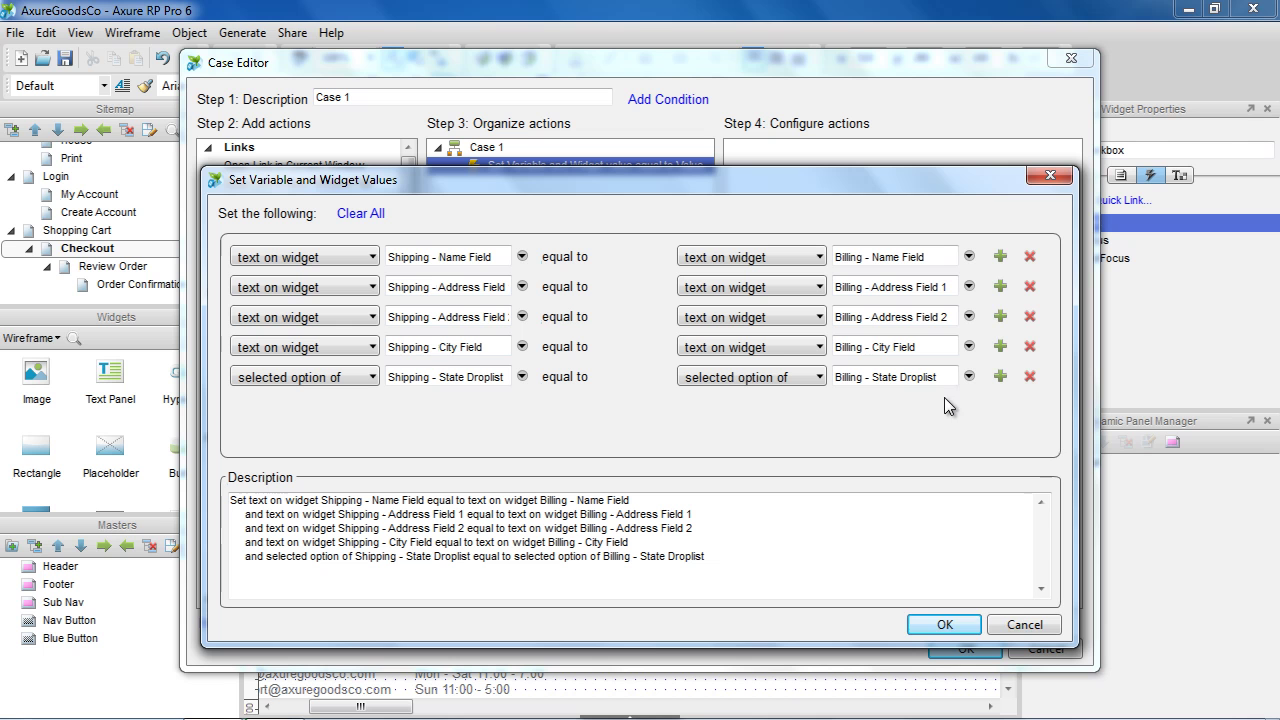
click(969, 376)
click(979, 392)
Copy Billing - Zip Code Field text into Shipping - Zip Code Field, then confirm and save the case.
click(1000, 376)
click(332, 407)
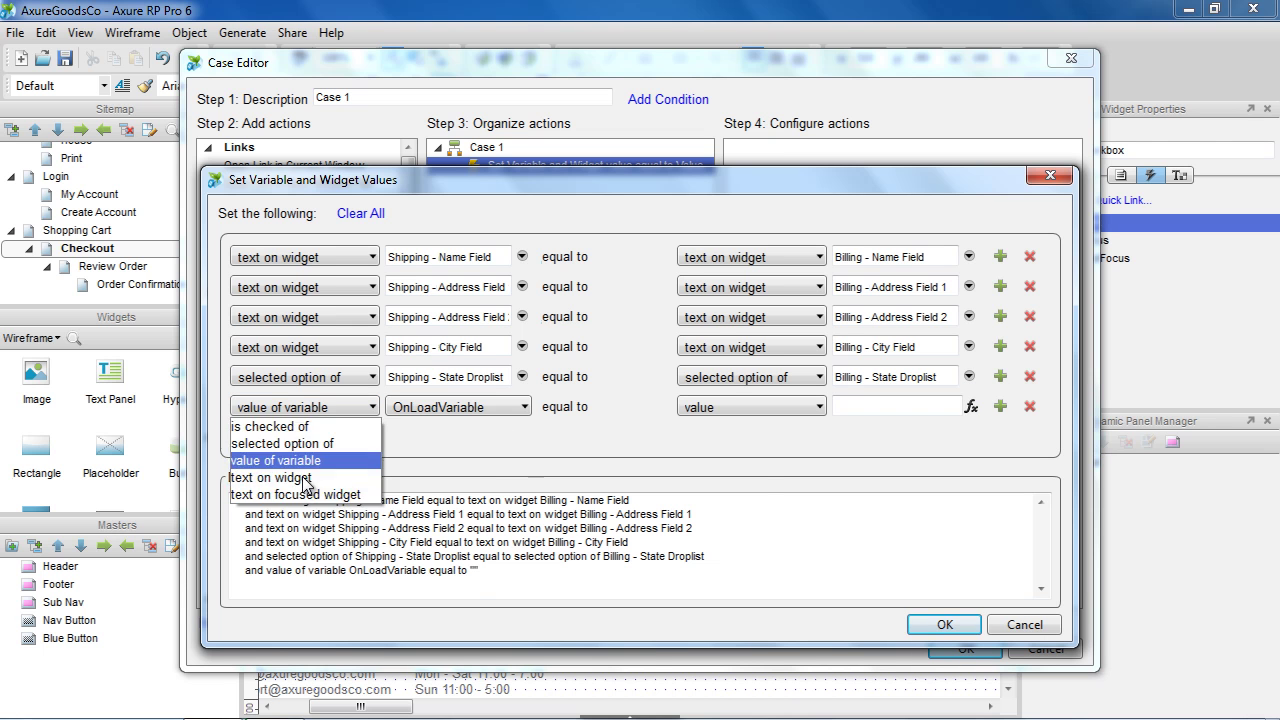
click(258, 477)
click(522, 407)
scroll(558, 470, down, 1)
click(500, 655)
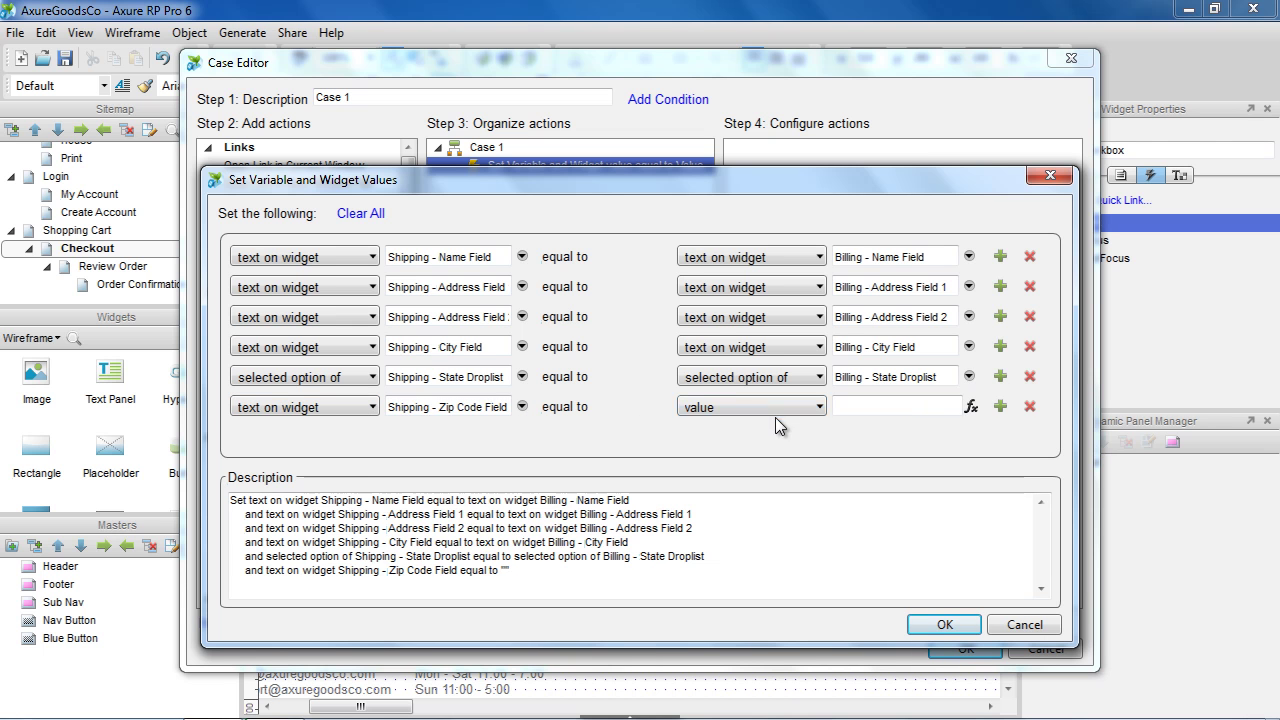
click(752, 407)
click(720, 491)
click(969, 407)
click(915, 534)
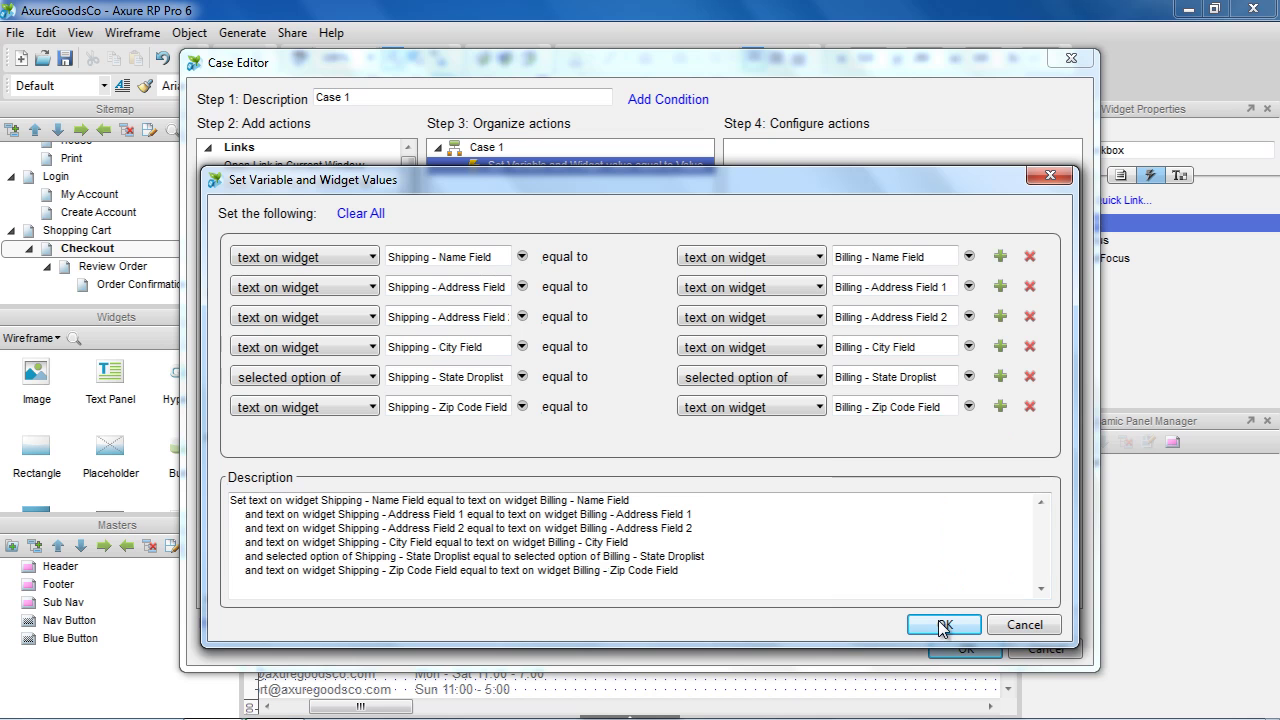
click(944, 625)
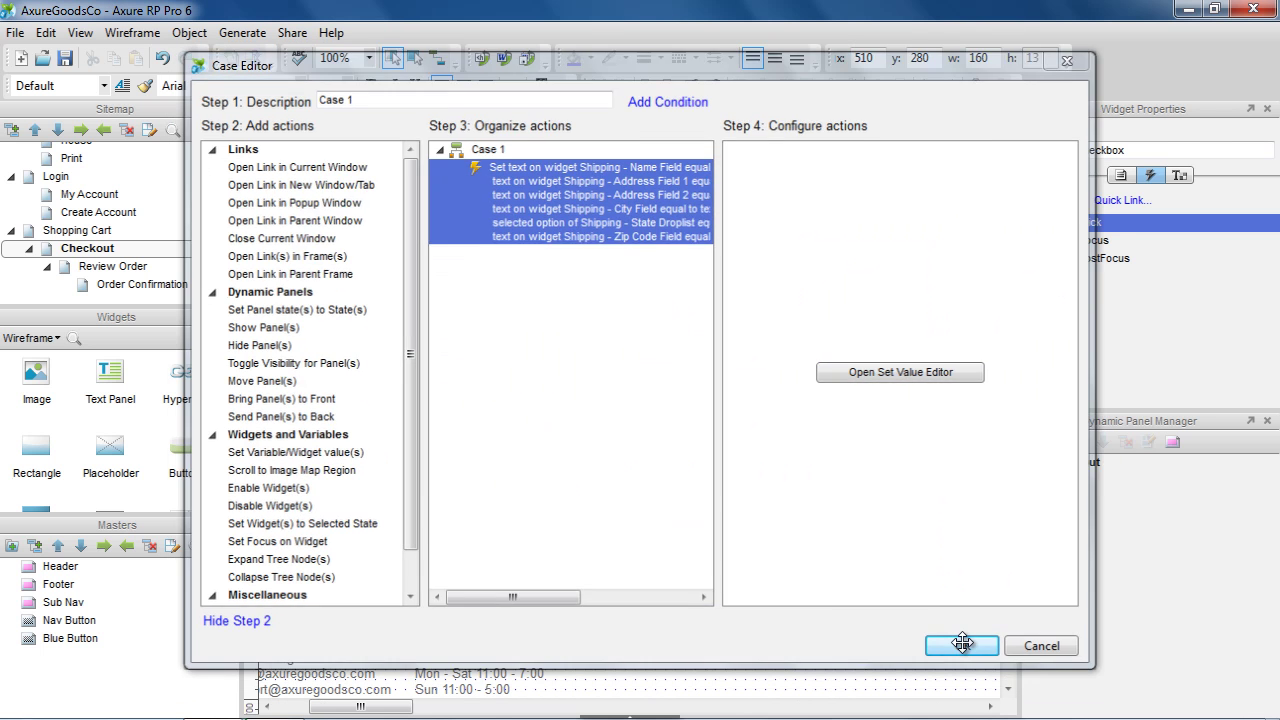
click(962, 643)
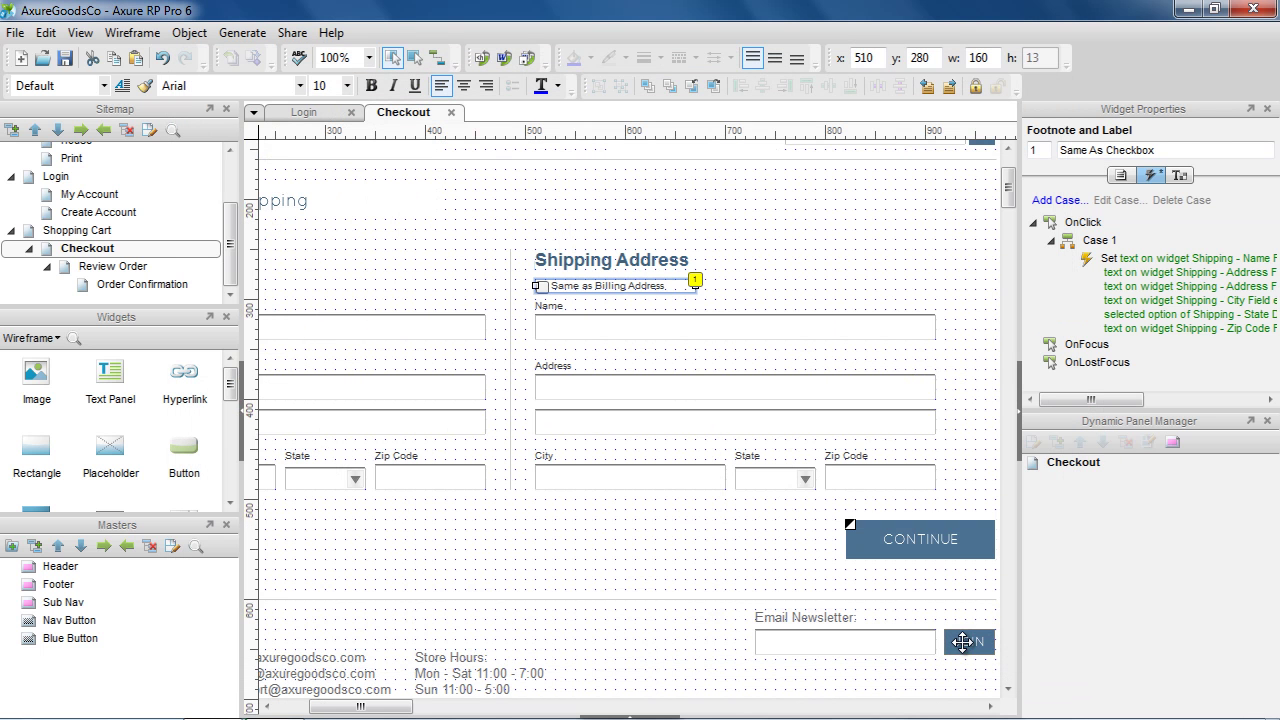
Generate the prototype and open its Checkout page in the browser.
click(481, 60)
click(764, 618)
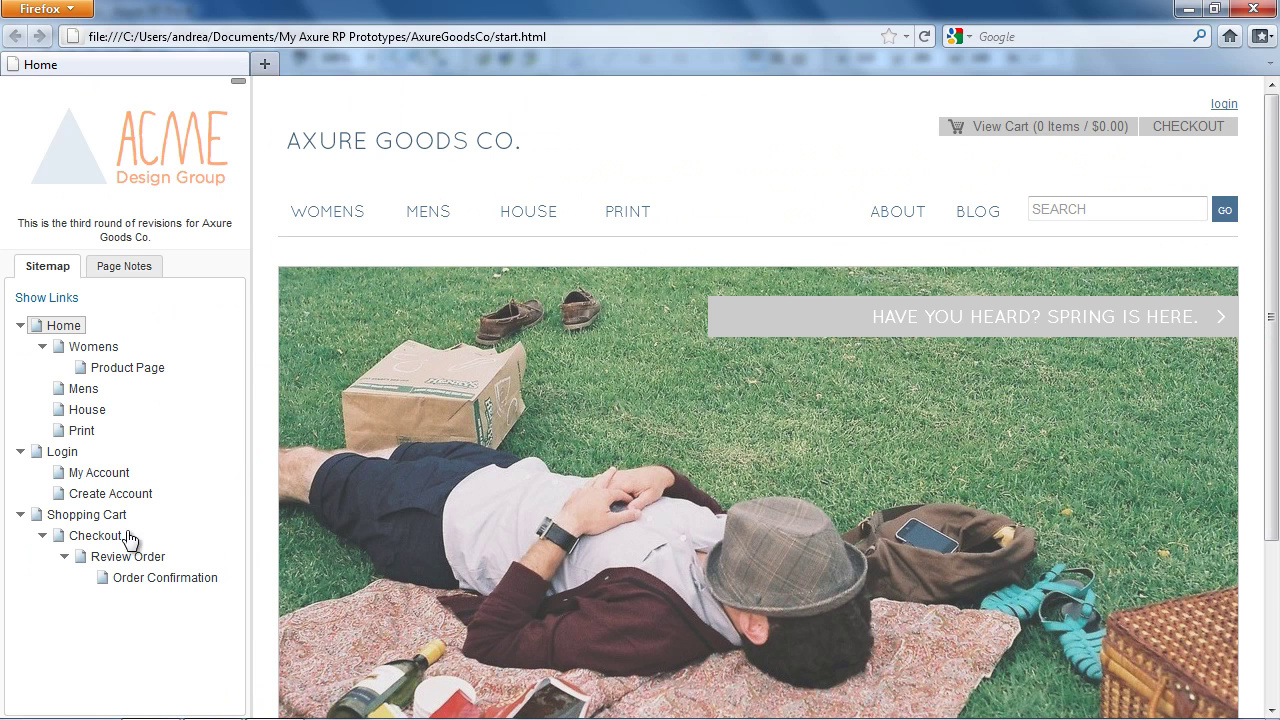
click(96, 536)
Fill in a sample billing name, address, city, state and zip code, then tick Same as Billing Address.
click(447, 401)
text(Nick Andopolis)
key(Tab)
text(1234 Apatow Road)
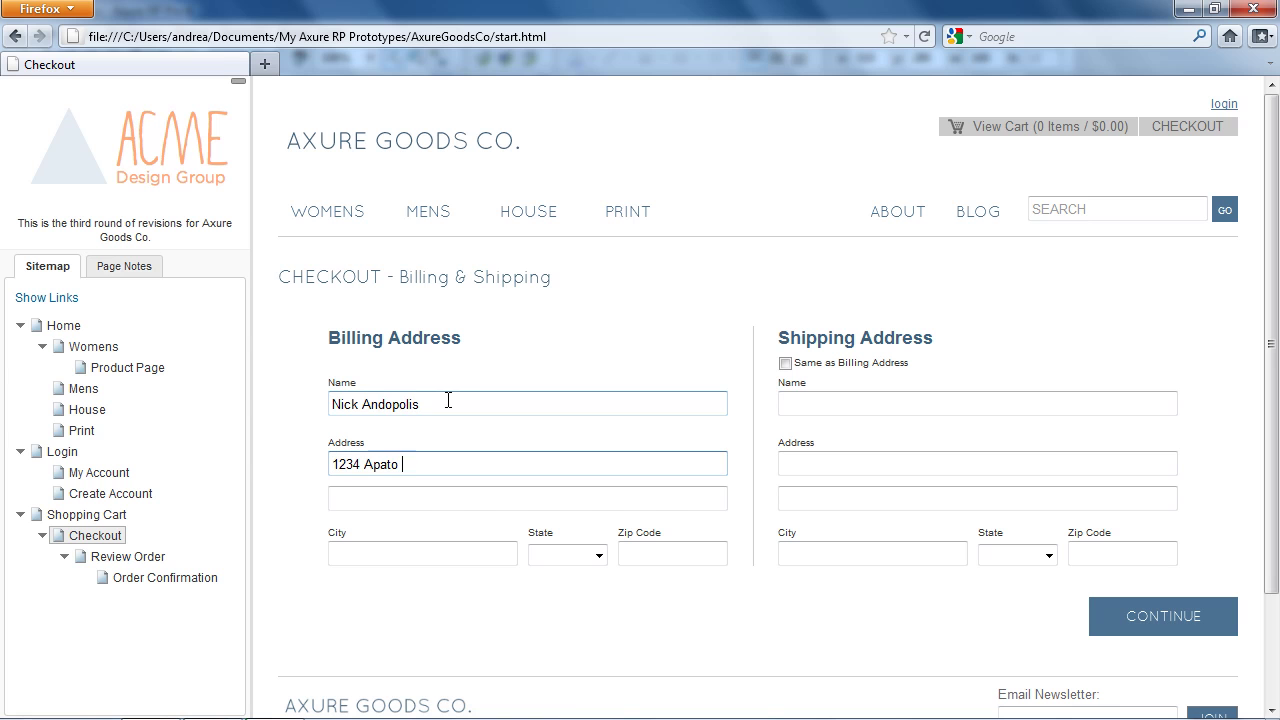
key(Tab)
text(Chippewa)
key(Tab)
click(600, 556)
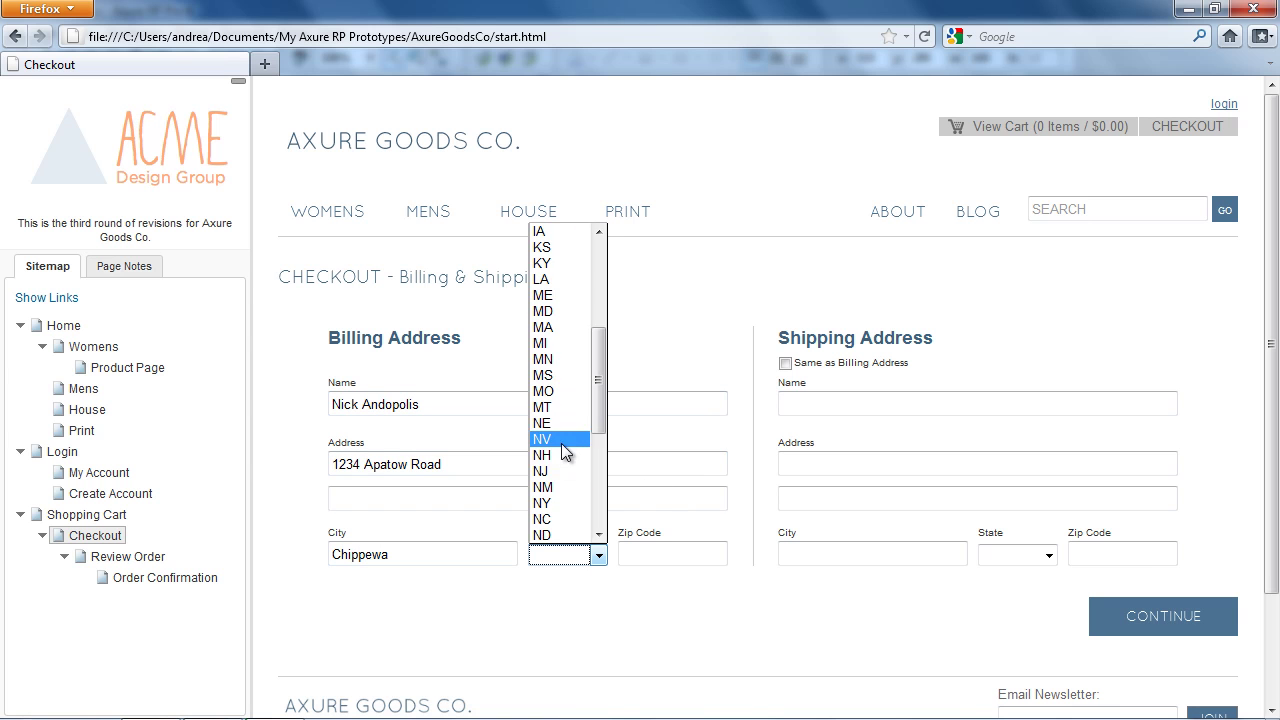
click(560, 311)
click(660, 551)
text(95555)
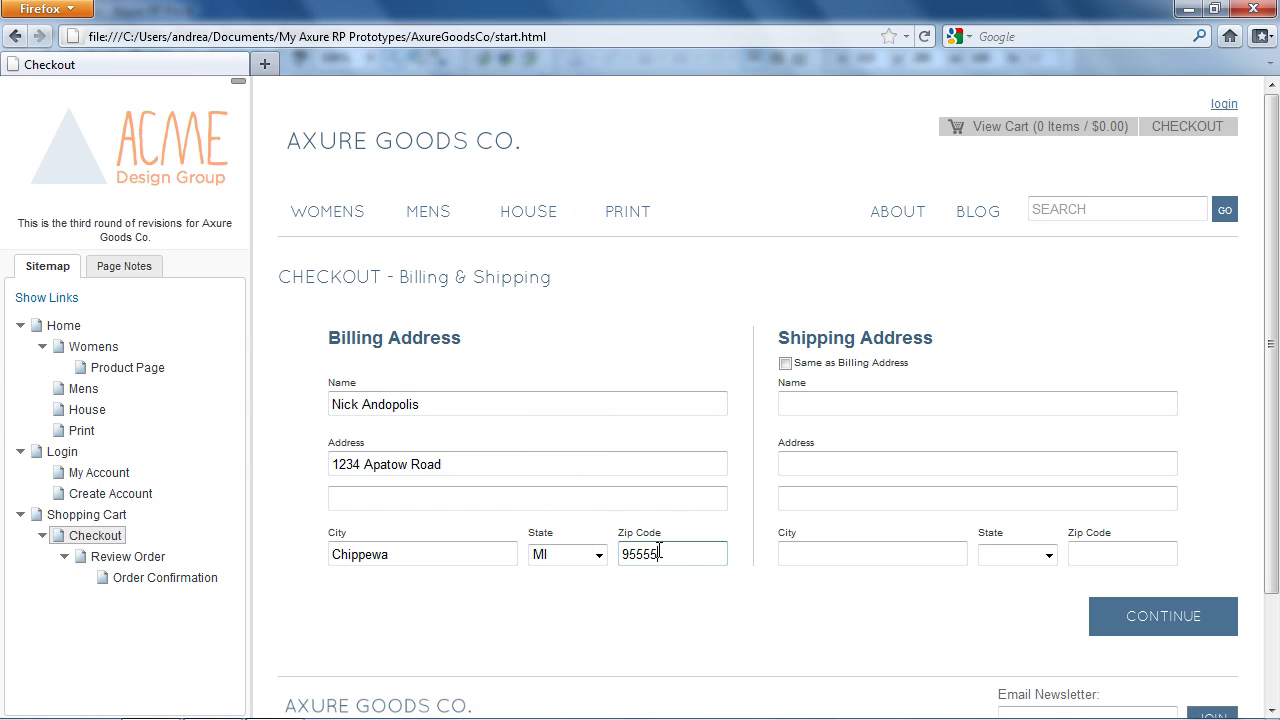
click(786, 366)
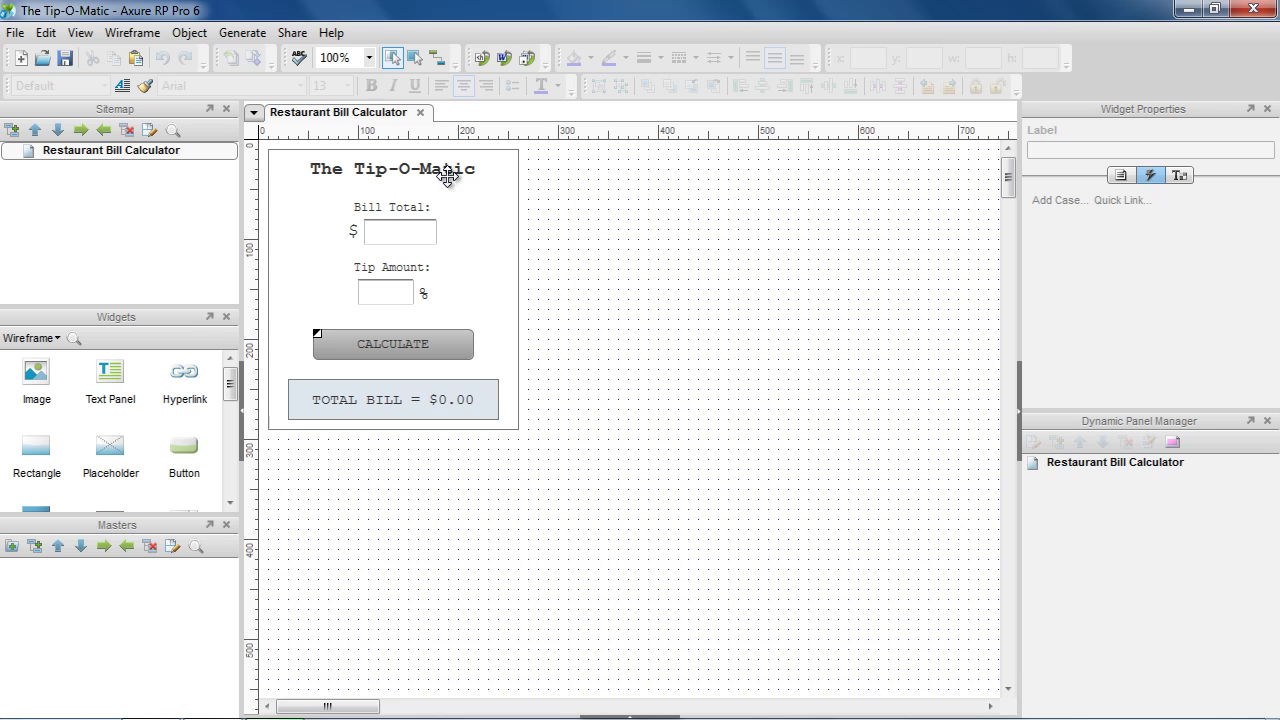
click(418, 232)
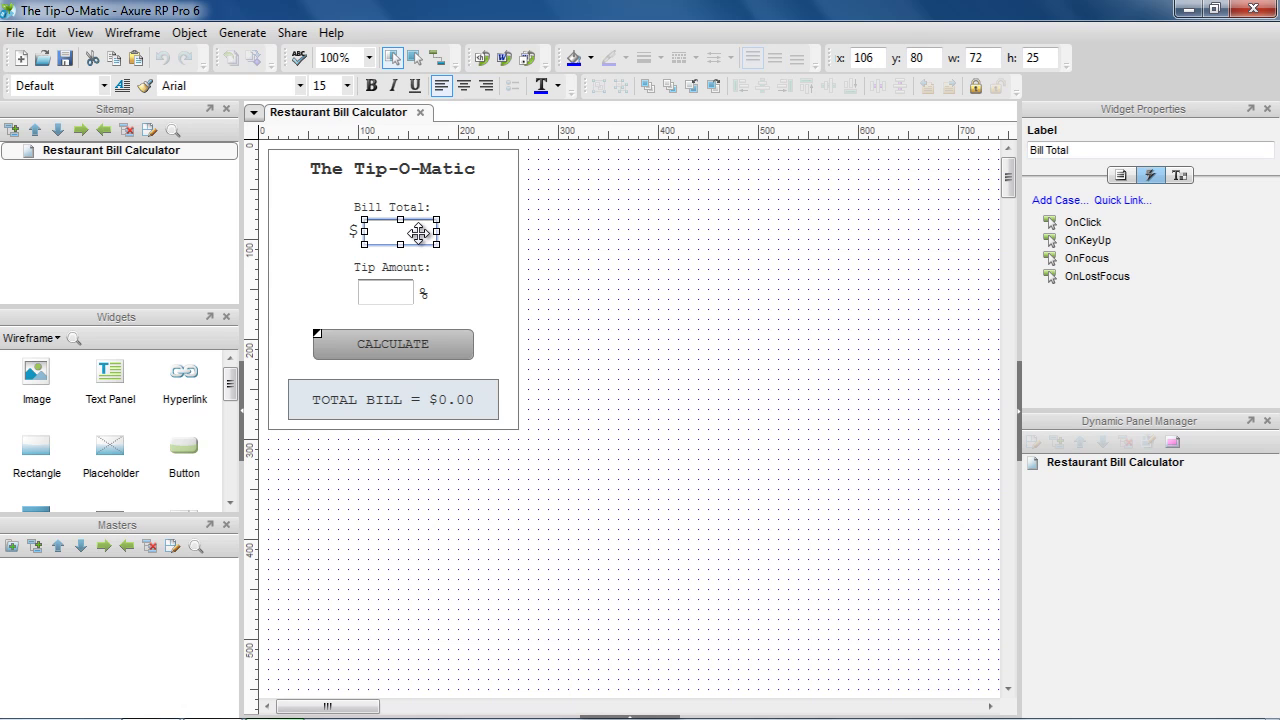
click(397, 293)
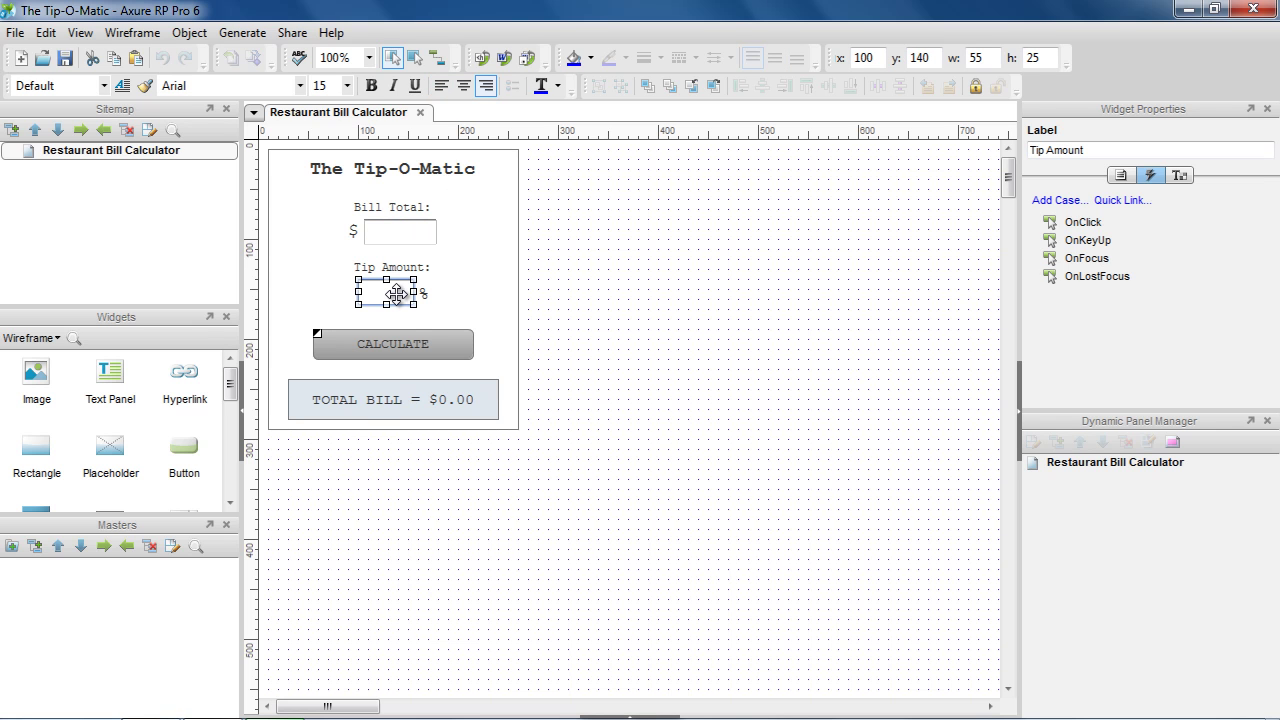
click(407, 344)
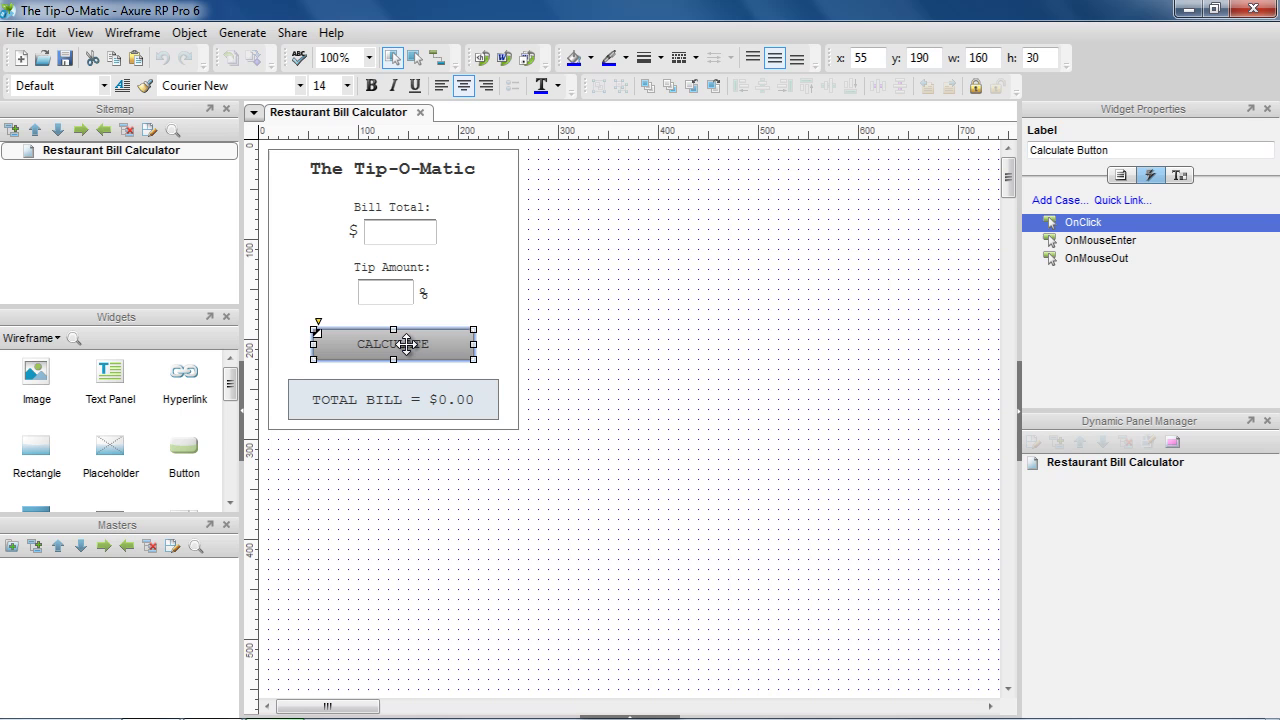
click(465, 400)
Give the CALCULATE button a click case setting text on the Total (Button Shape) widget.
click(445, 346)
click(1071, 204)
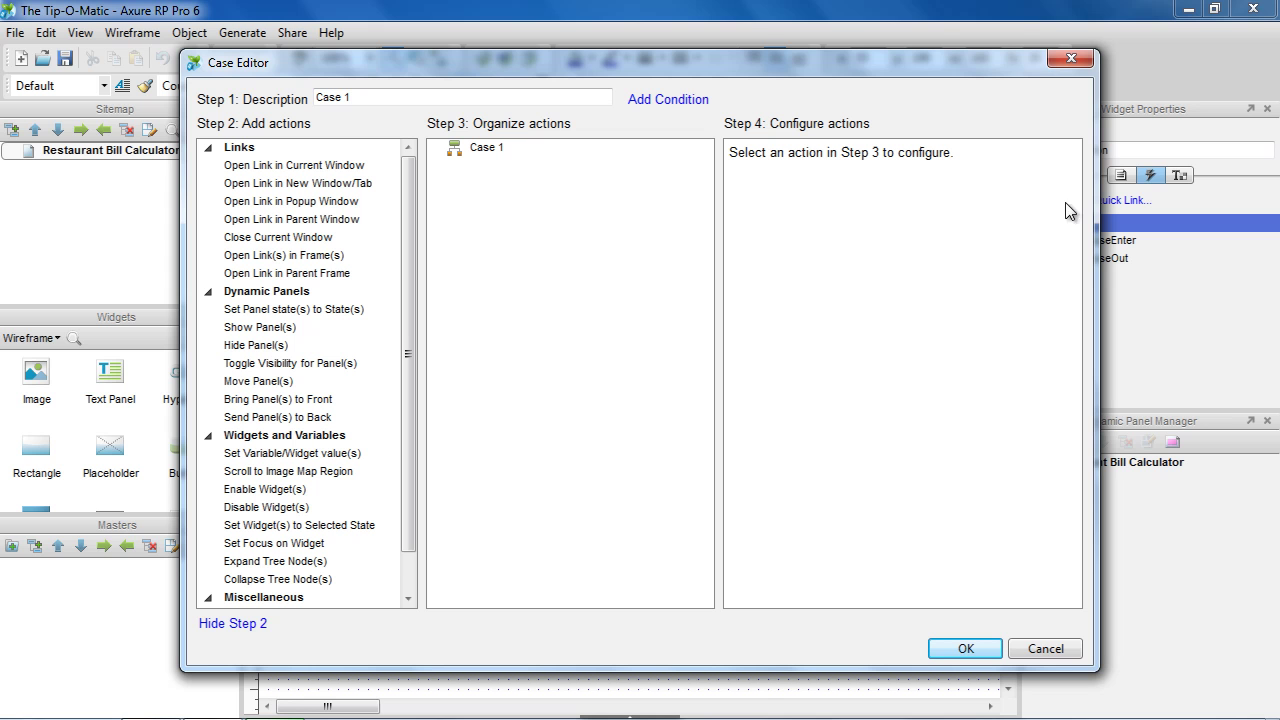
click(359, 457)
click(838, 372)
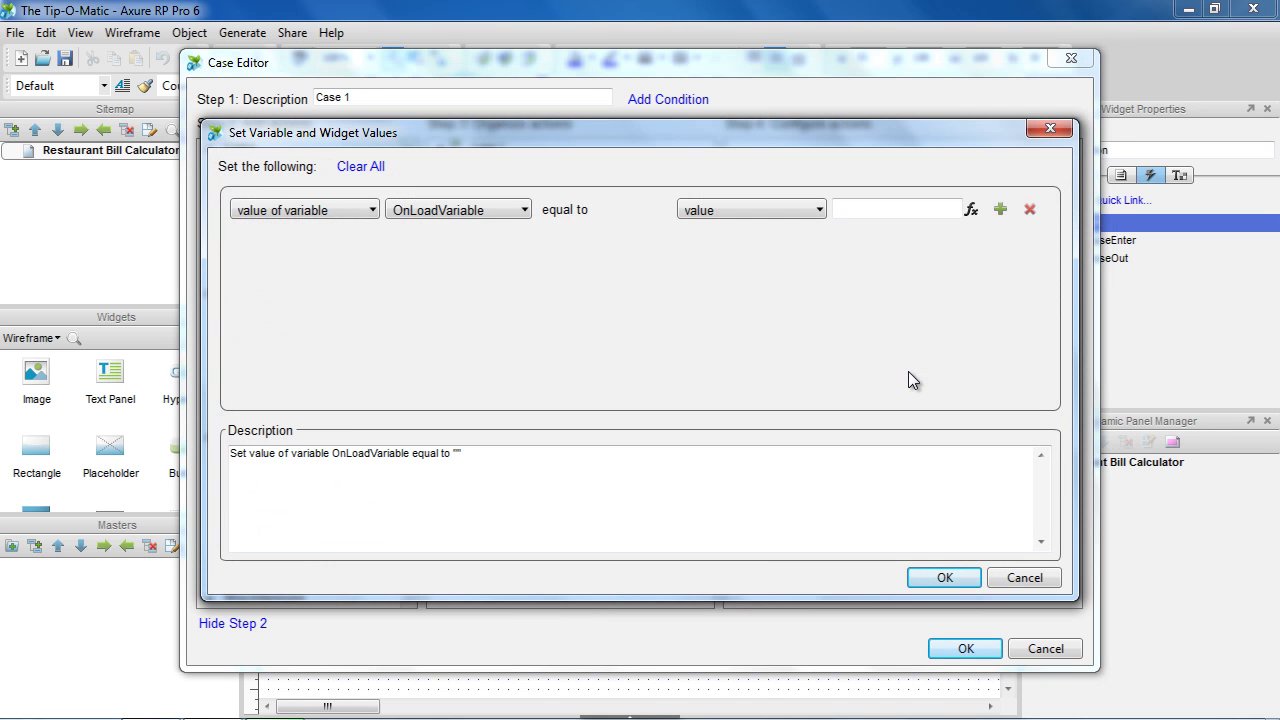
click(349, 212)
click(334, 280)
click(522, 210)
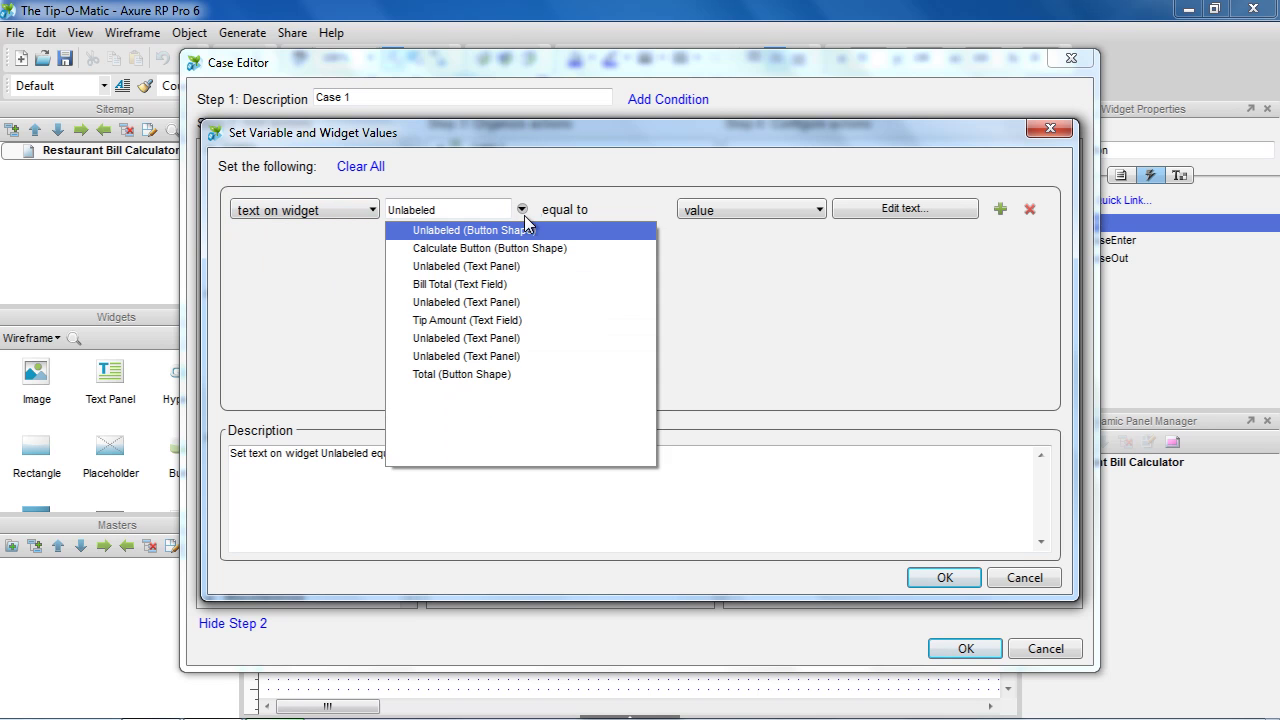
click(479, 368)
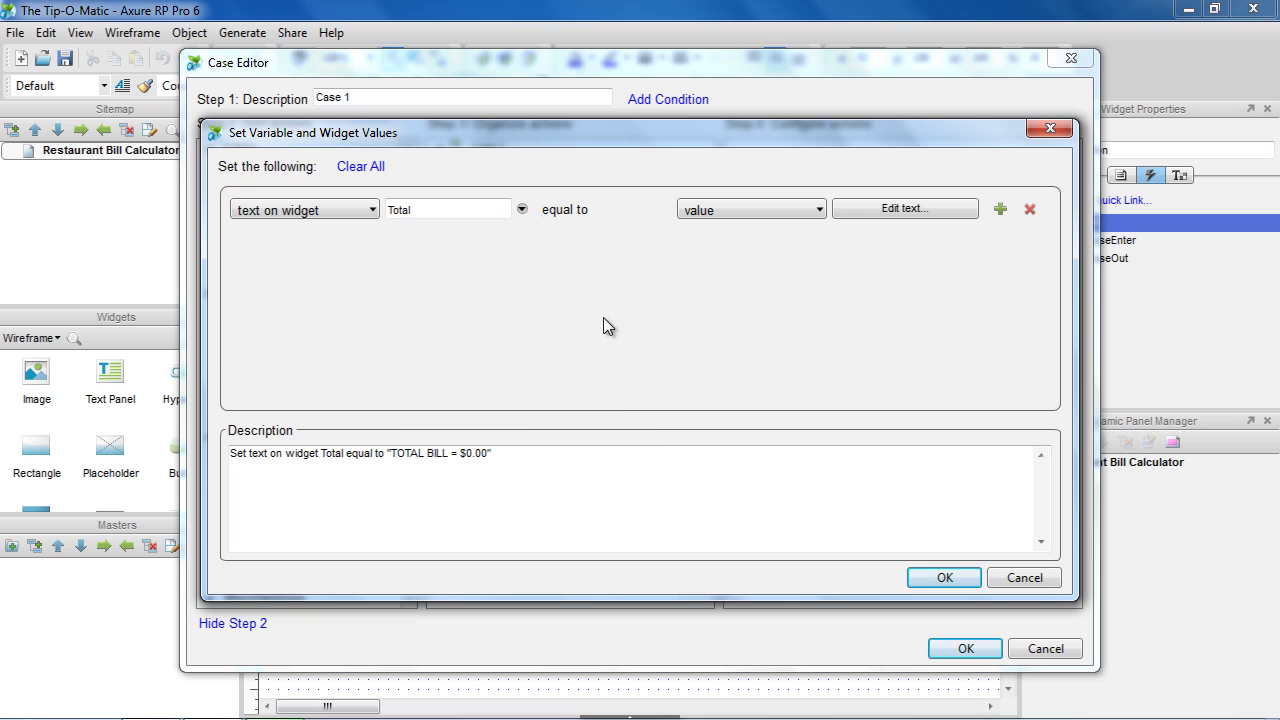
In the total's text editor, add LVAR1 reading Bill Total and LVAR2 reading Tip Amount.
click(879, 214)
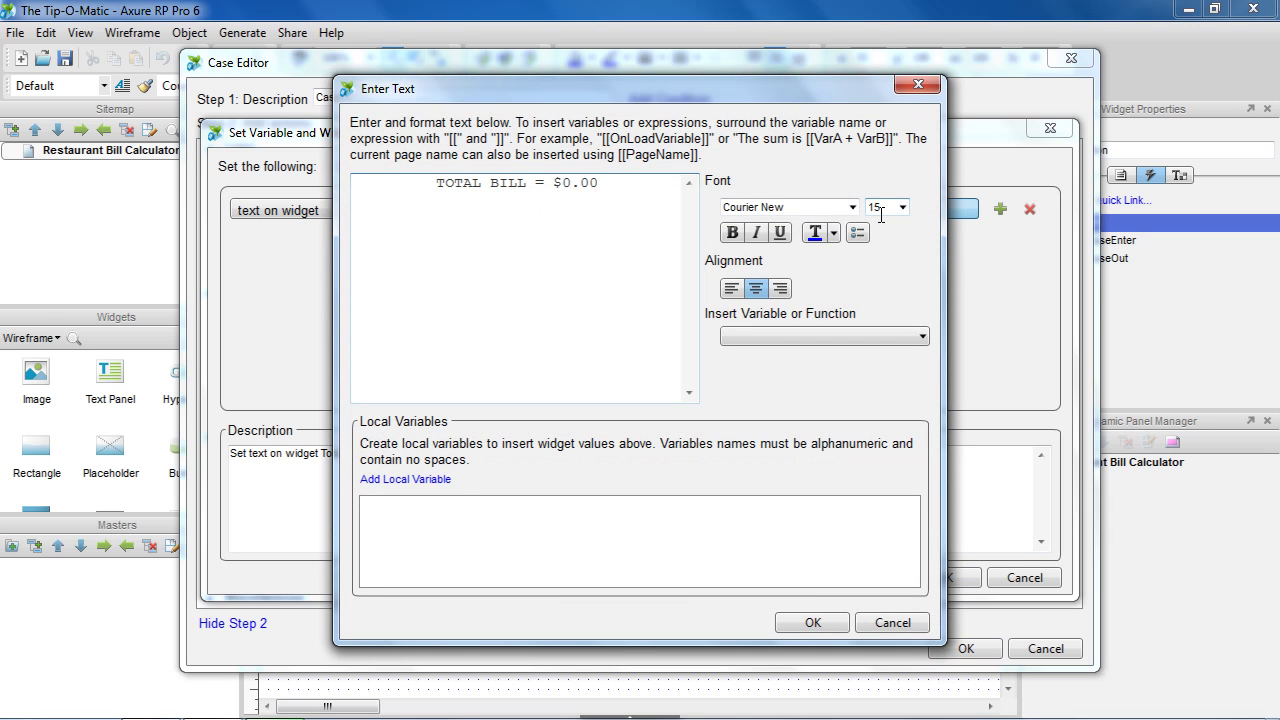
click(443, 481)
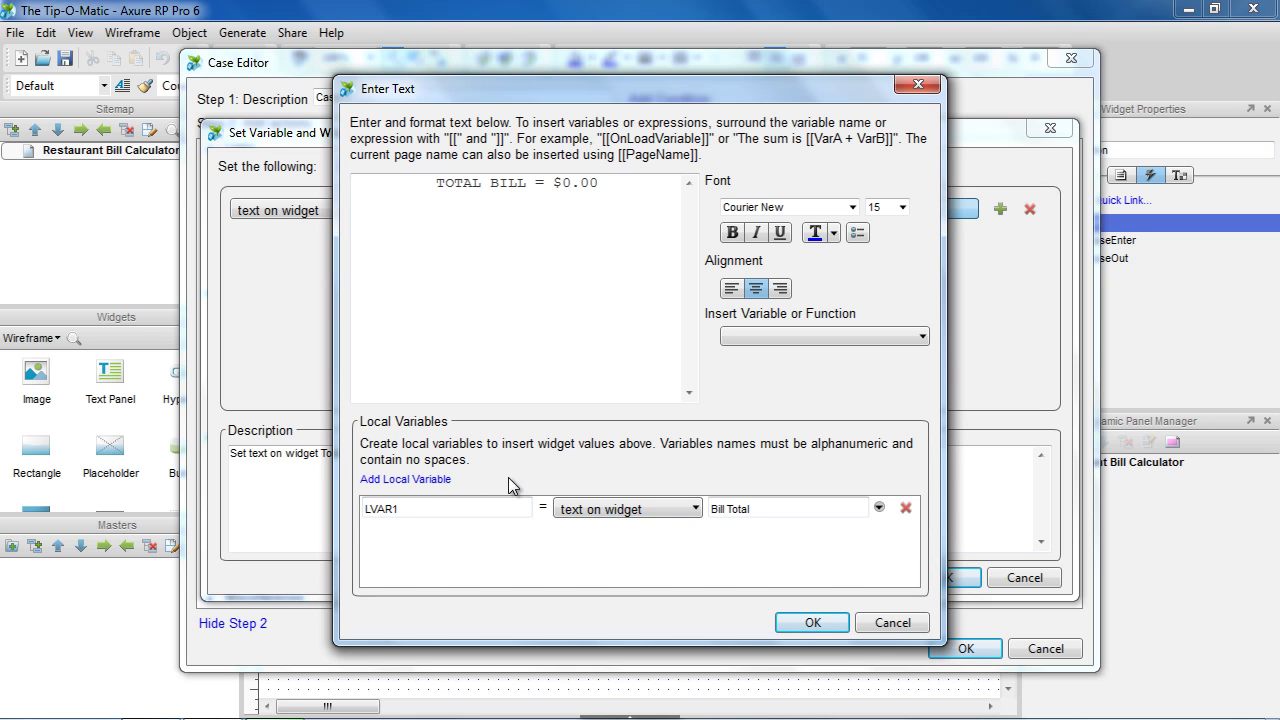
click(428, 481)
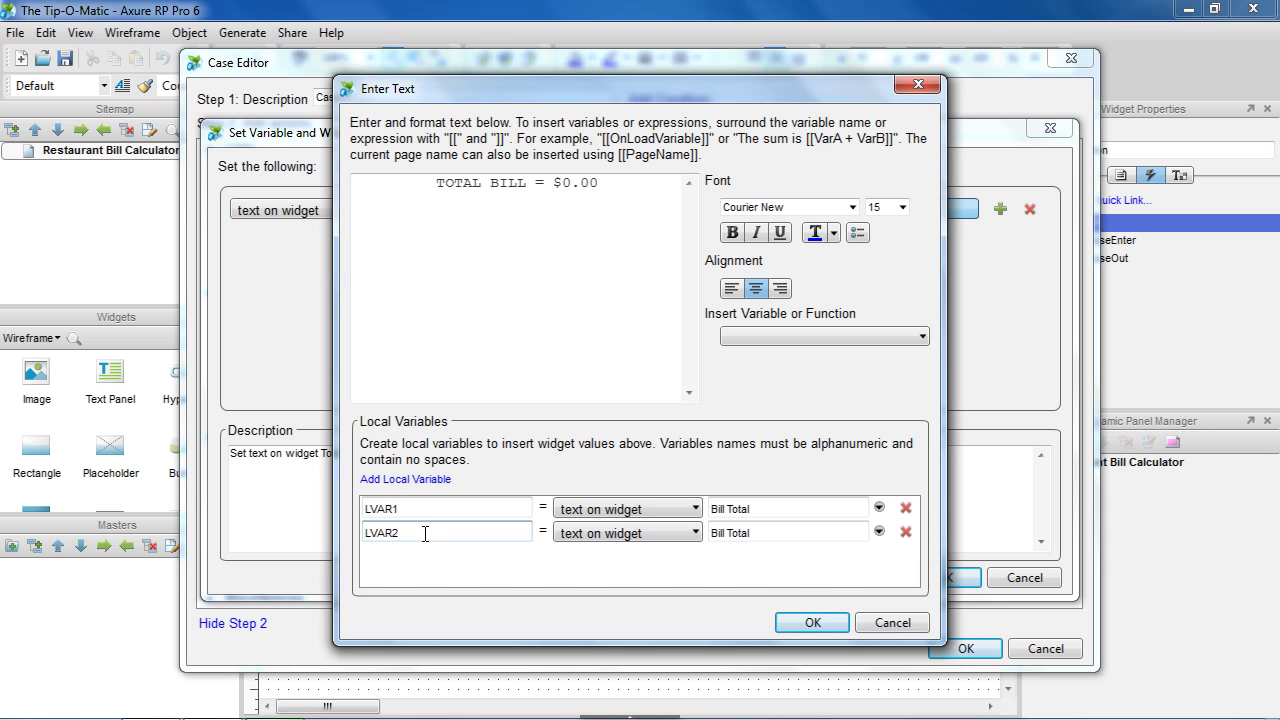
click(879, 532)
click(800, 501)
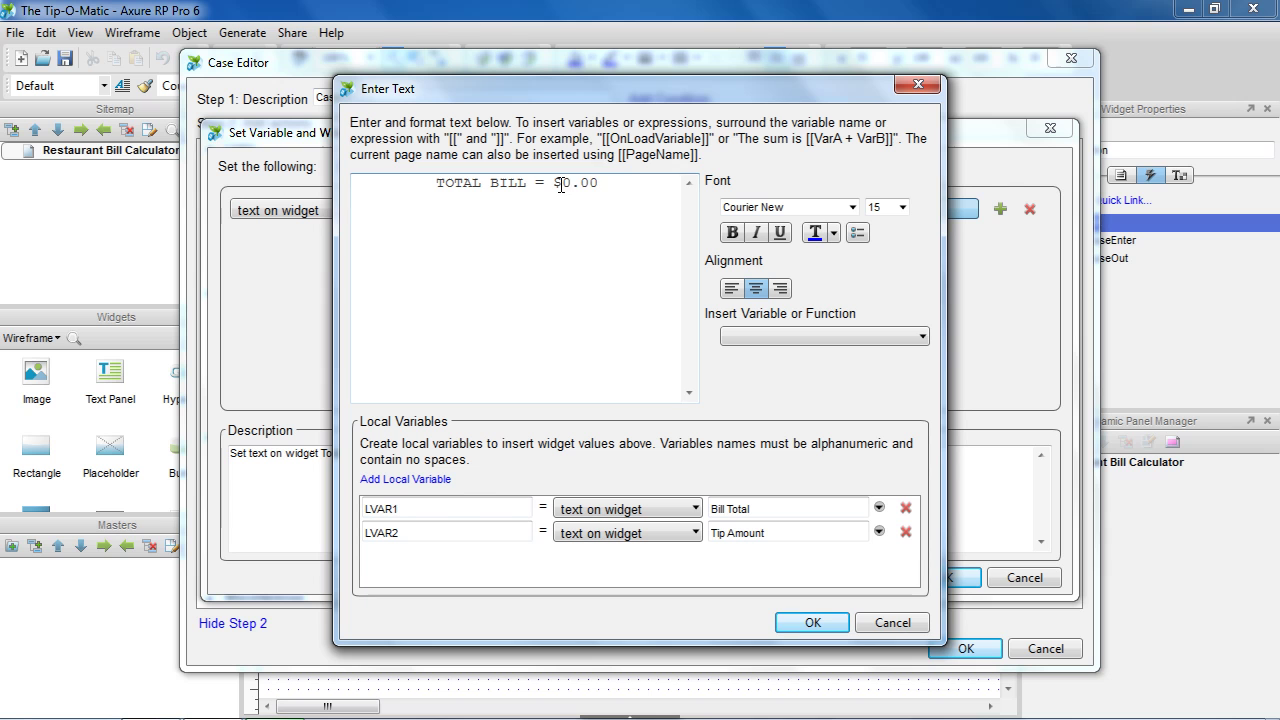
Replace the 0.00 amount with [[ (LVAR1 + (LVAR1*LVAR2*0.01)).toFixed(2) ]] after the dollar sign.
drag(563, 182, 597, 186)
key(BackSpace)
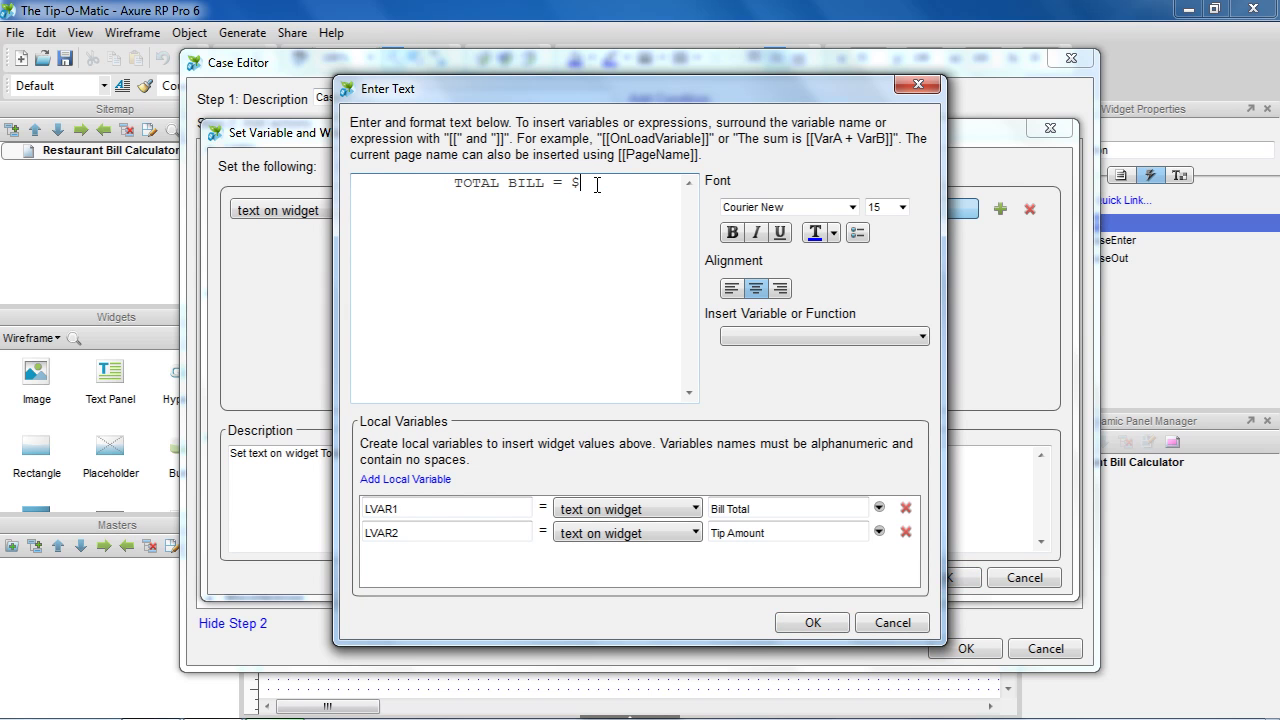
text([[]])
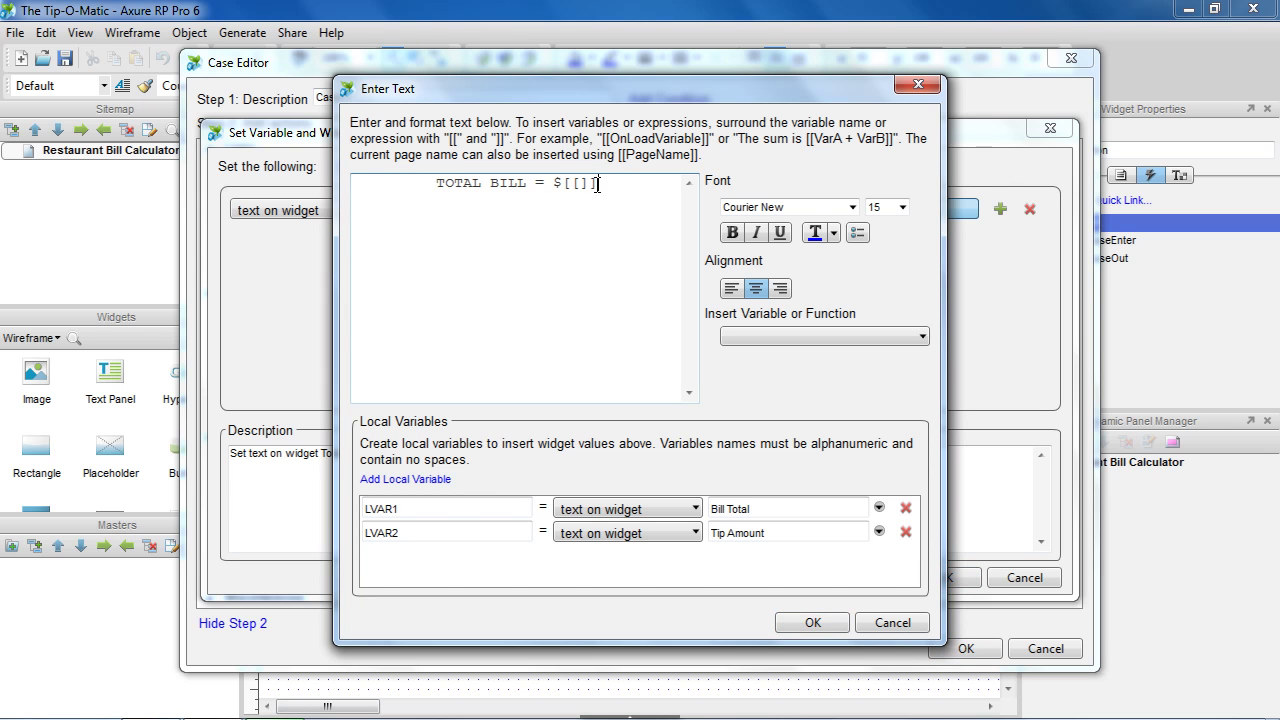
key(Left)
key(Left)
text($[[ LVAR1)
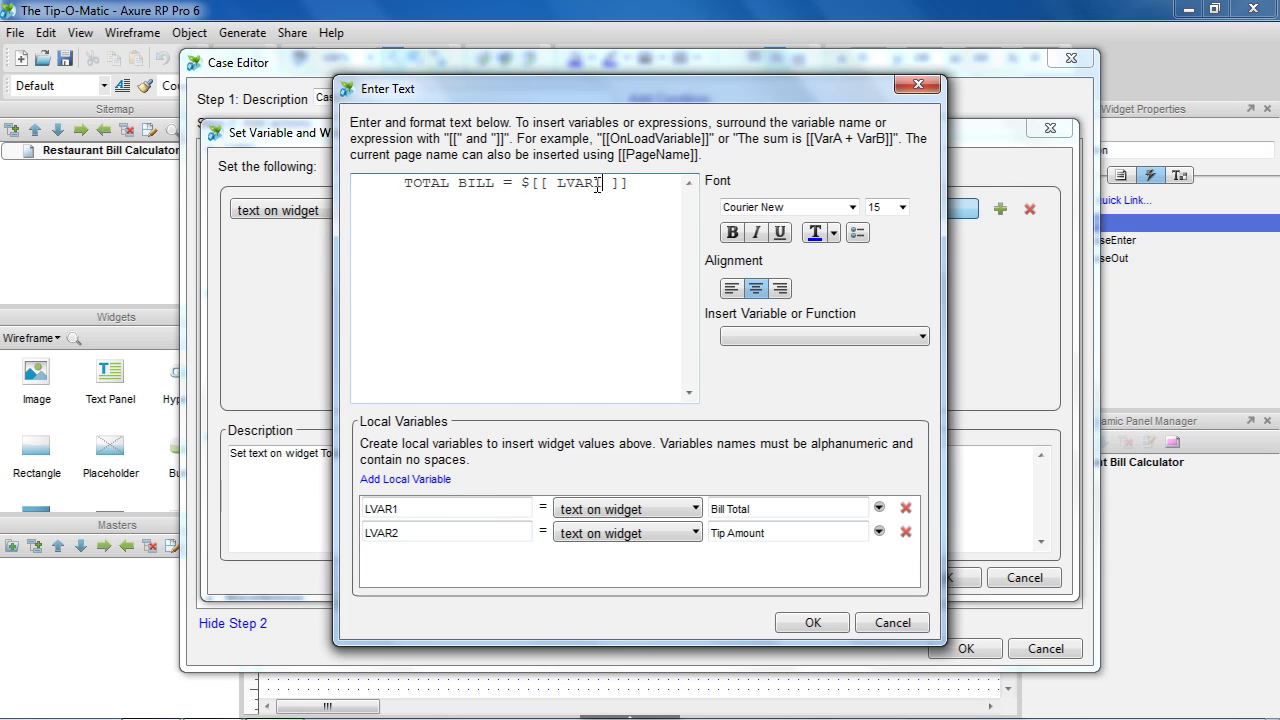
click(728, 338)
scroll(760, 454, down, 5)
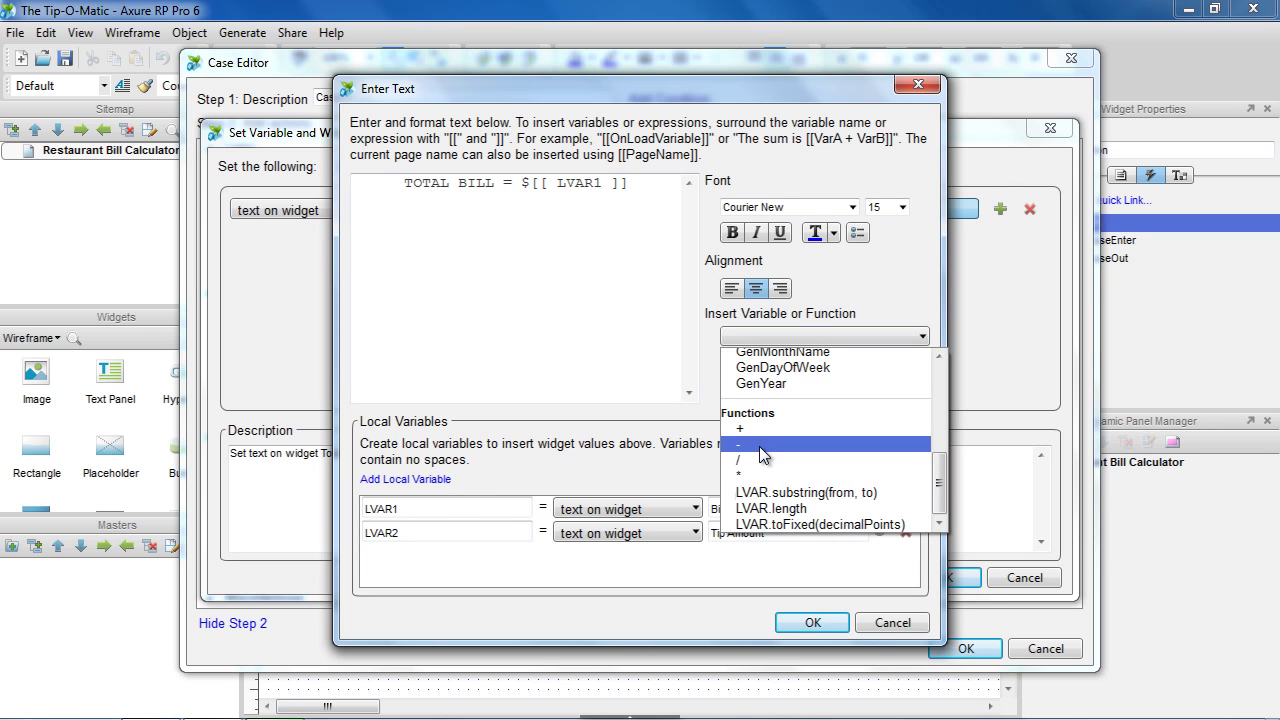
click(757, 473)
text(LVAR2)
text(*0.01)
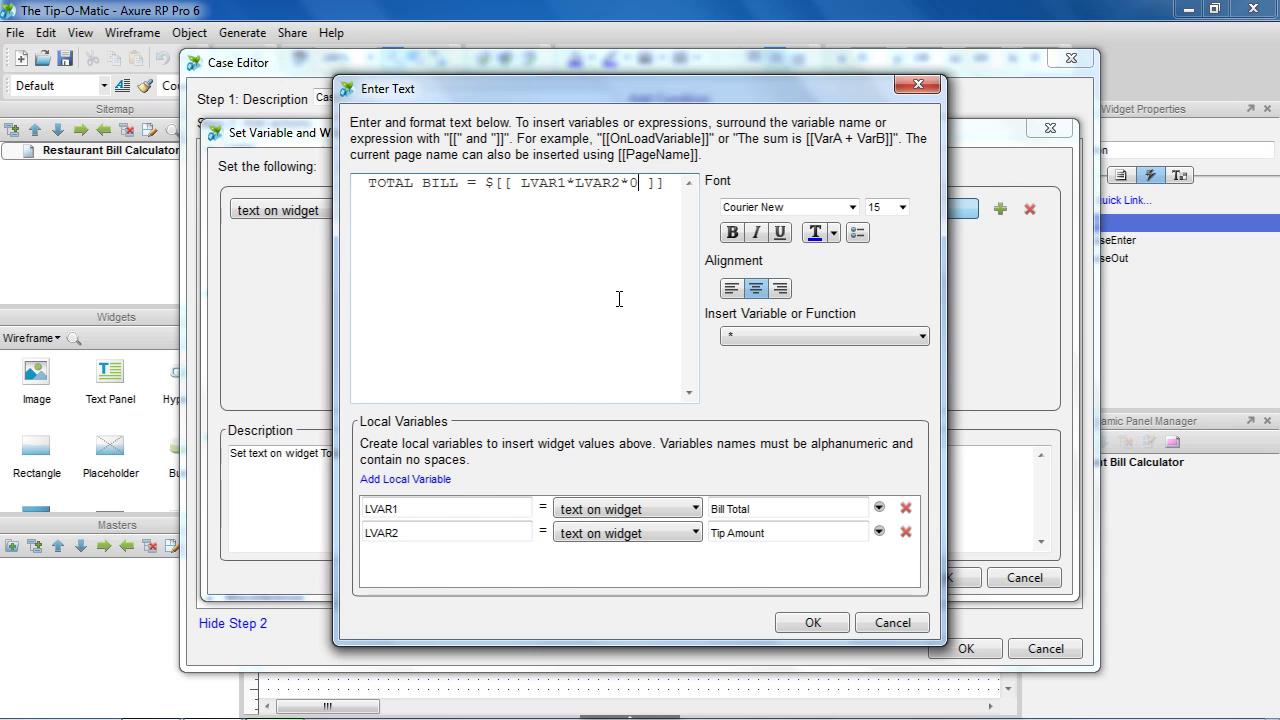
text())
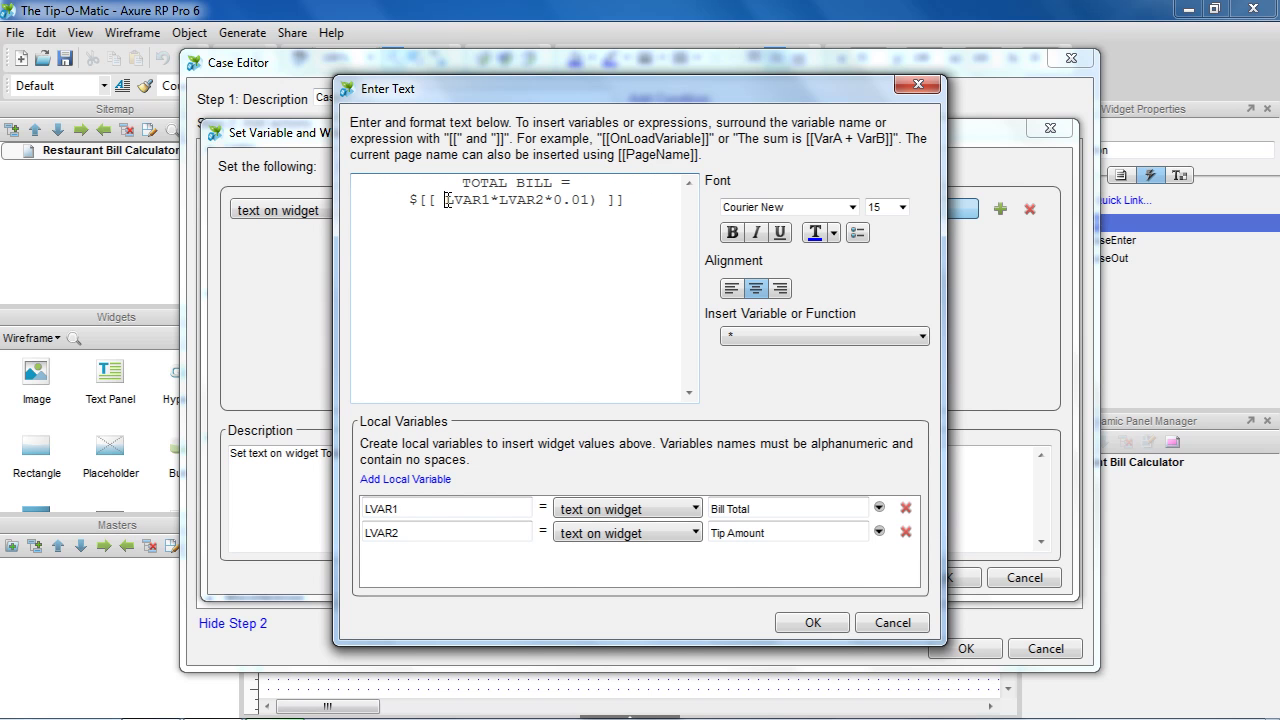
click(447, 200)
text((LVAR1)
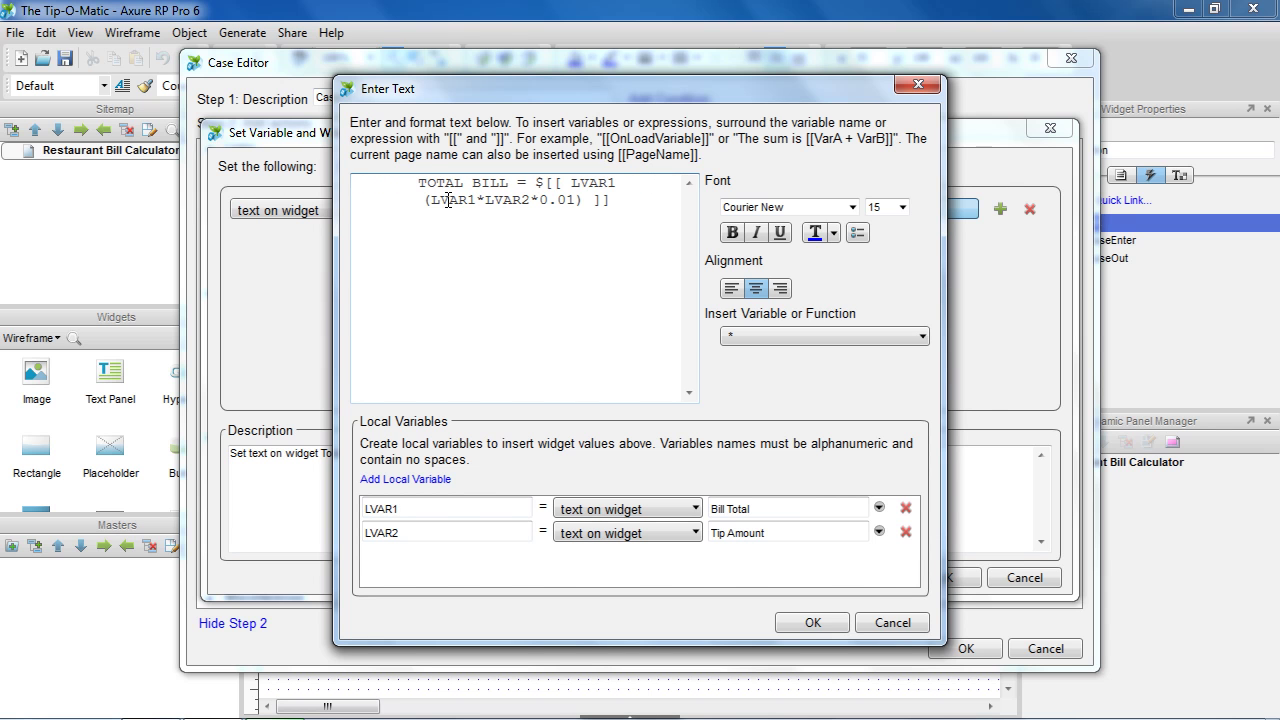
text( +)
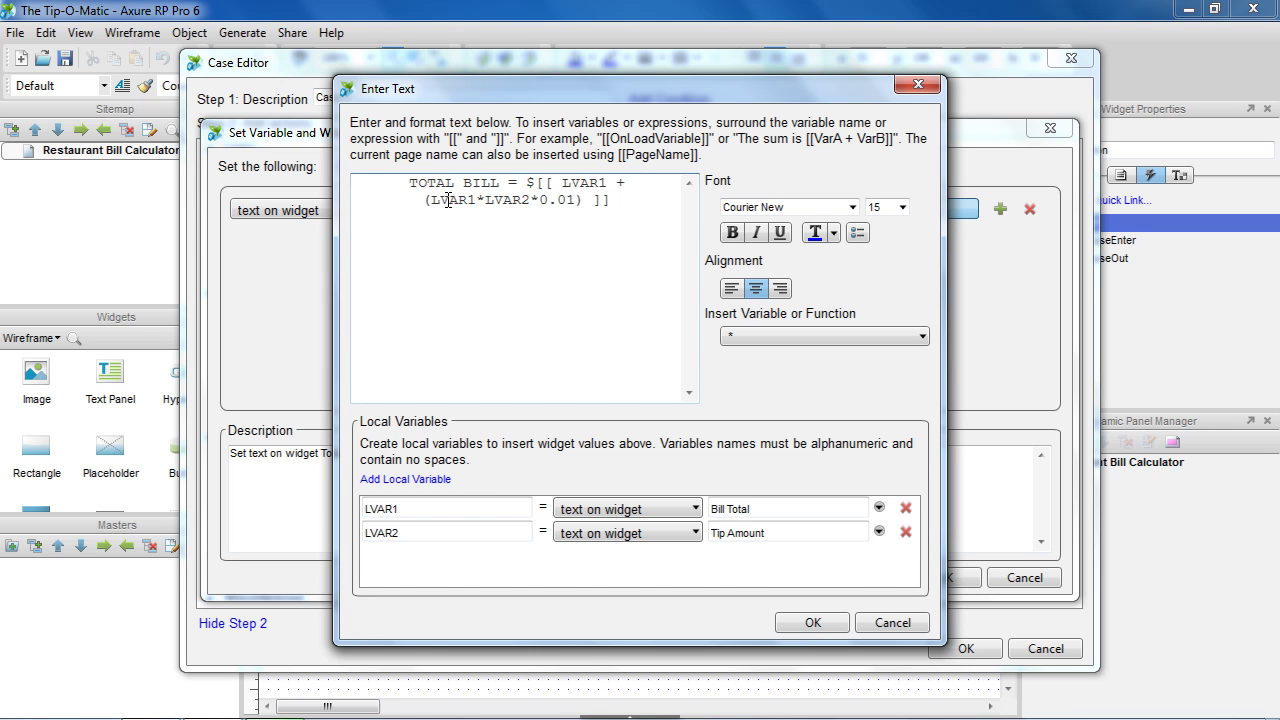
click(562, 183)
text(()
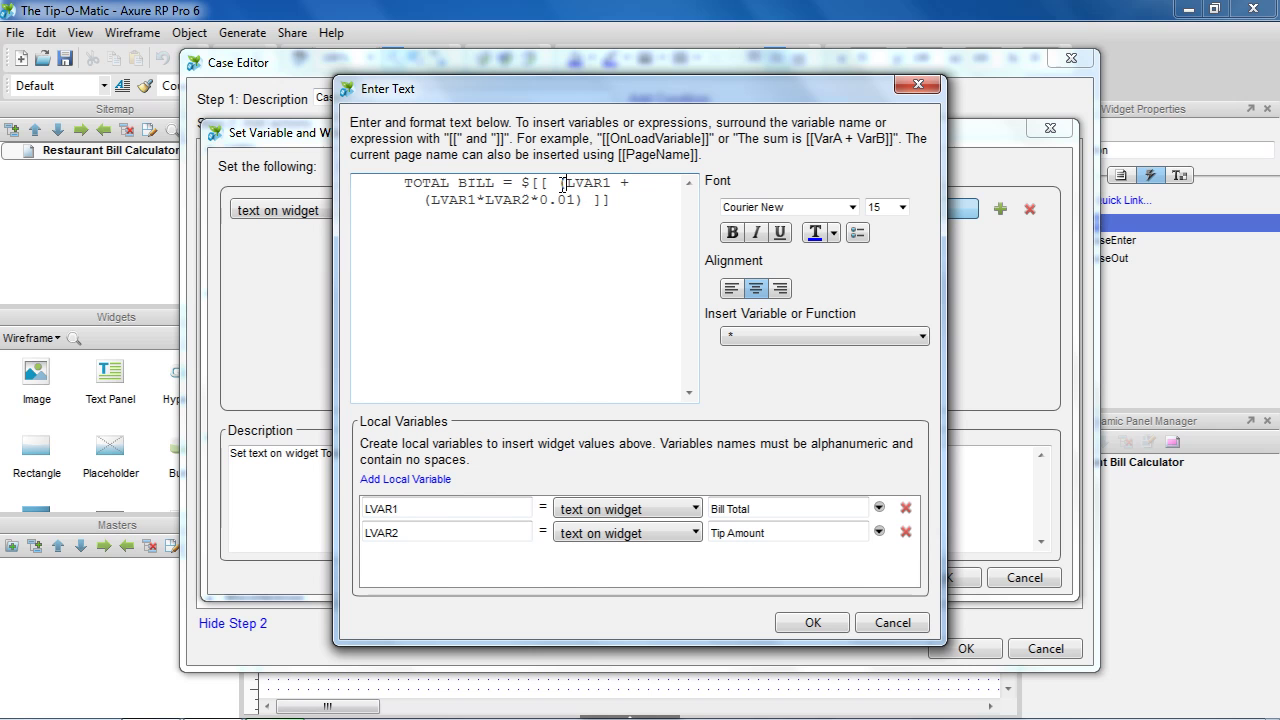
click(582, 201)
text())
text(.toFixed(2)
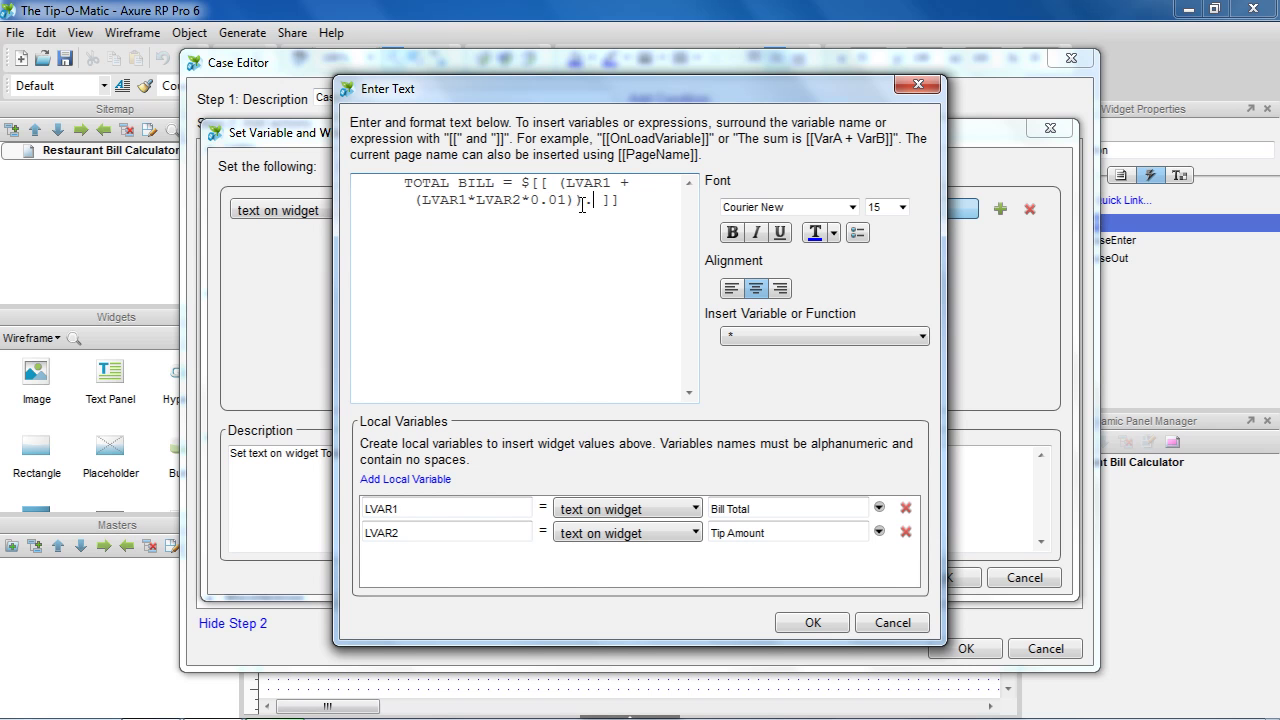
text())
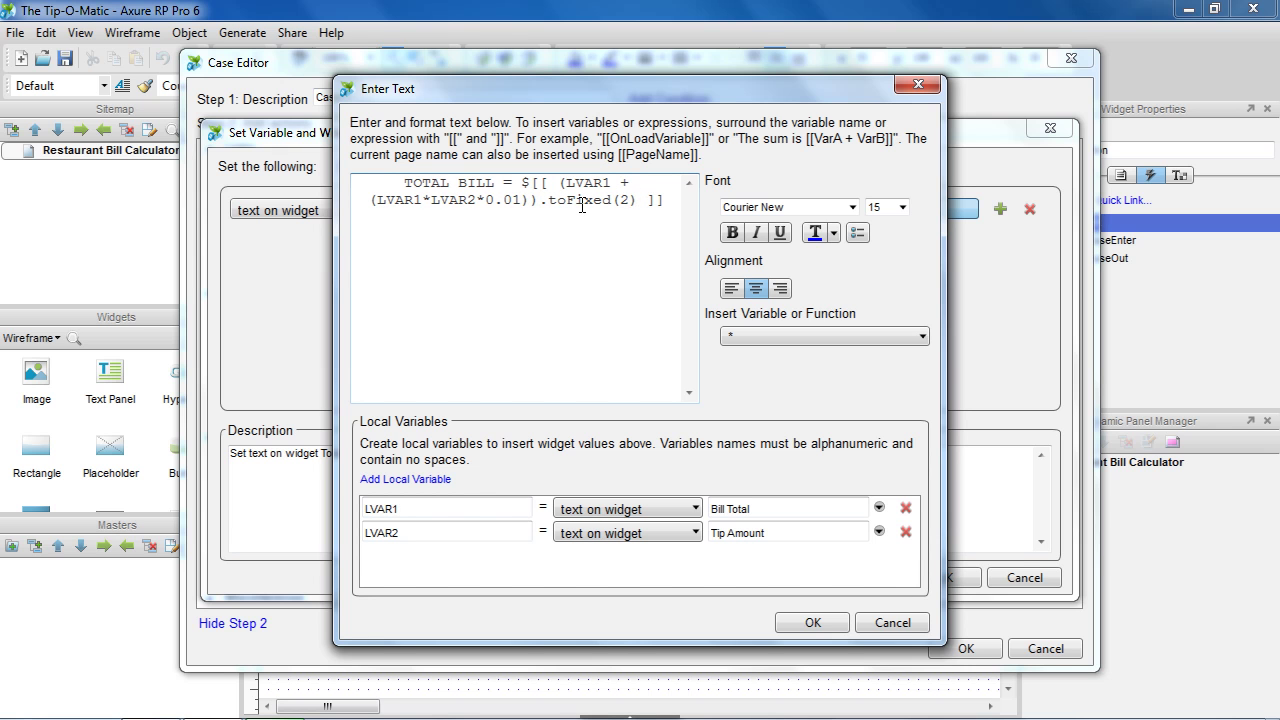
Confirm the total text, the set value action and the click case, then open Generate Prototype.
click(809, 623)
click(950, 577)
click(964, 648)
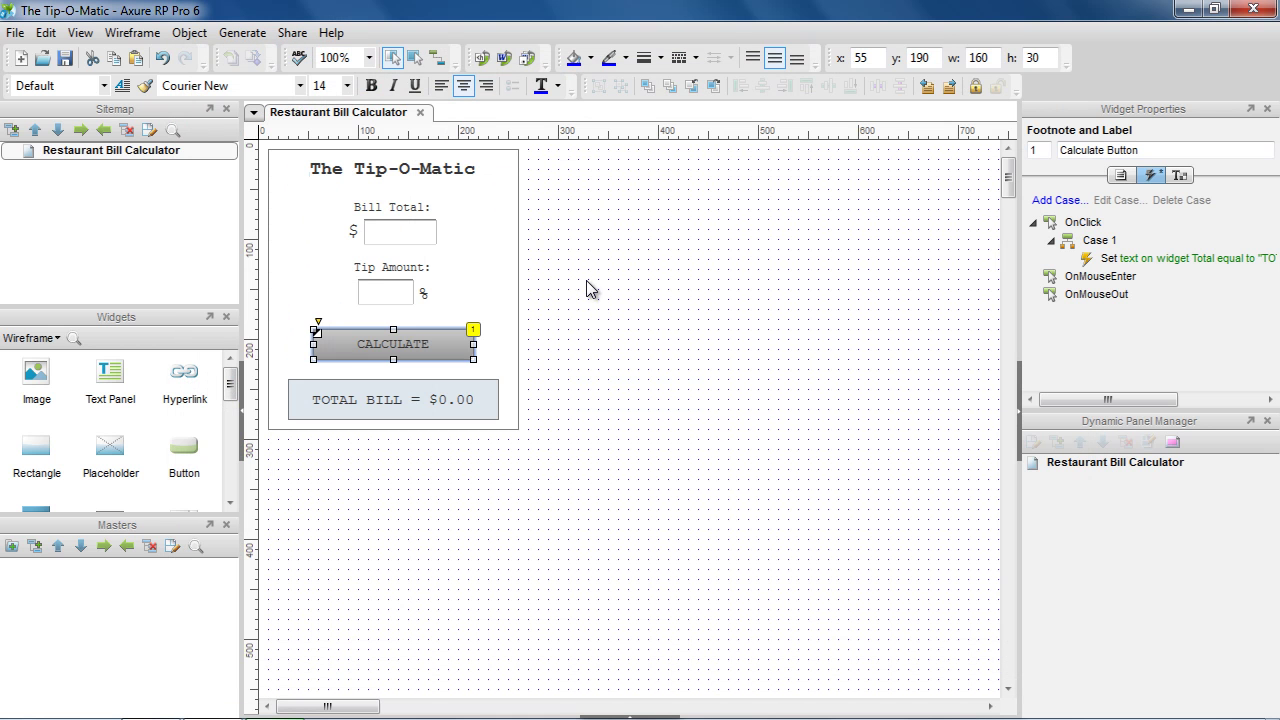
click(480, 60)
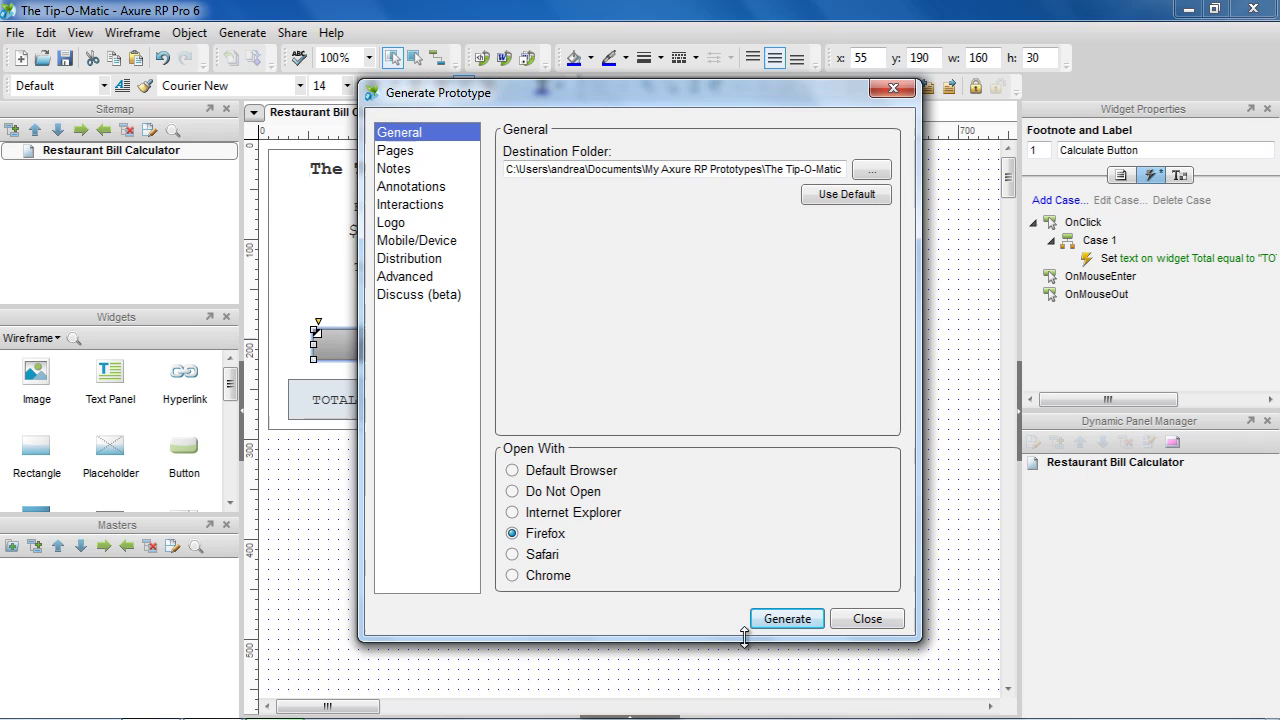
Generate the prototype in Firefox and calculate a 100.00 bill with a 15% tip.
click(628, 617)
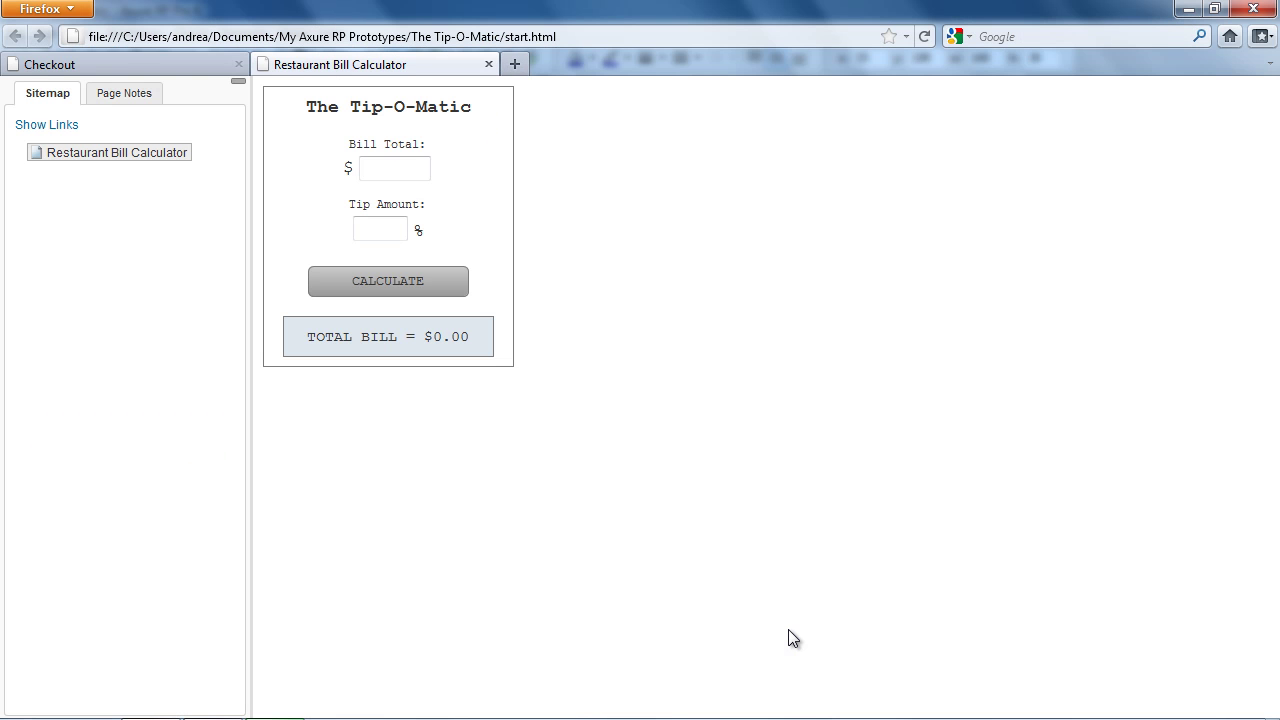
click(409, 169)
text(100.00)
text(15)
click(445, 284)
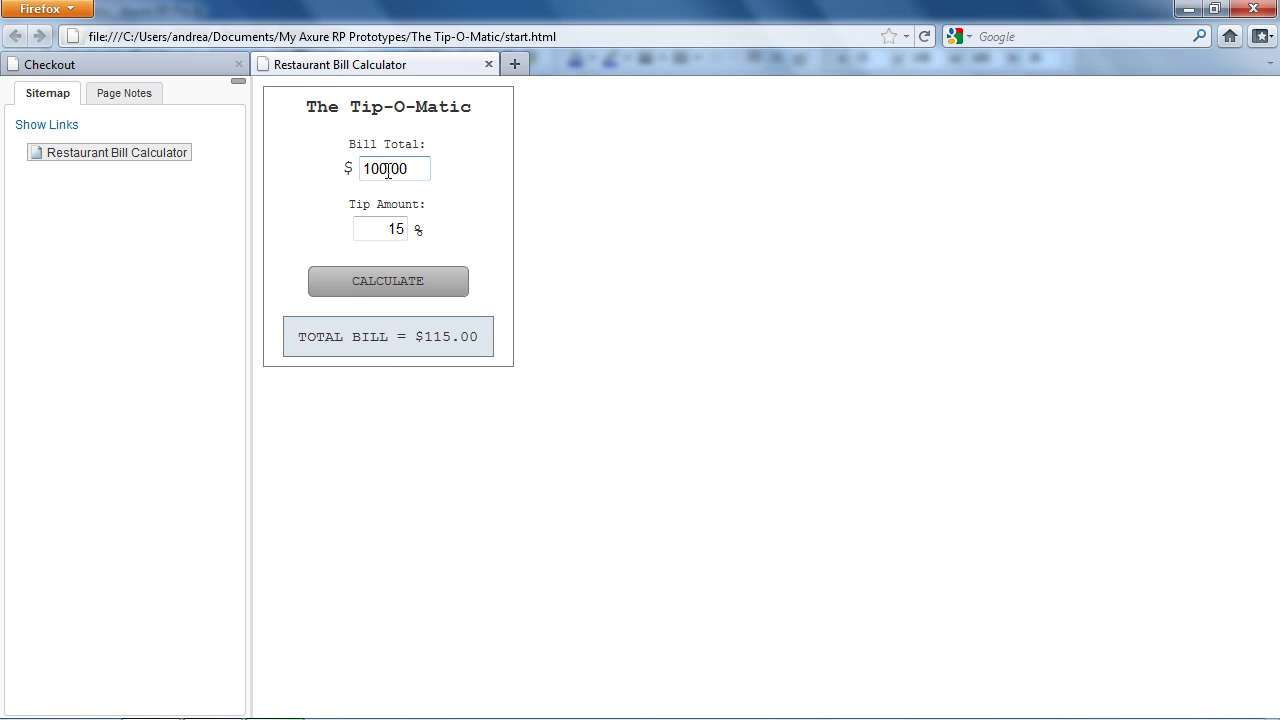
Change the bill to 176.34 and the tip to 18, then recalculate to get $208.08.
mouse_move(388, 170)
mouse_down()
mouse_move(370, 170)
mouse_move(391, 170)
mouse_up()
text(76.34)
double_click(399, 236)
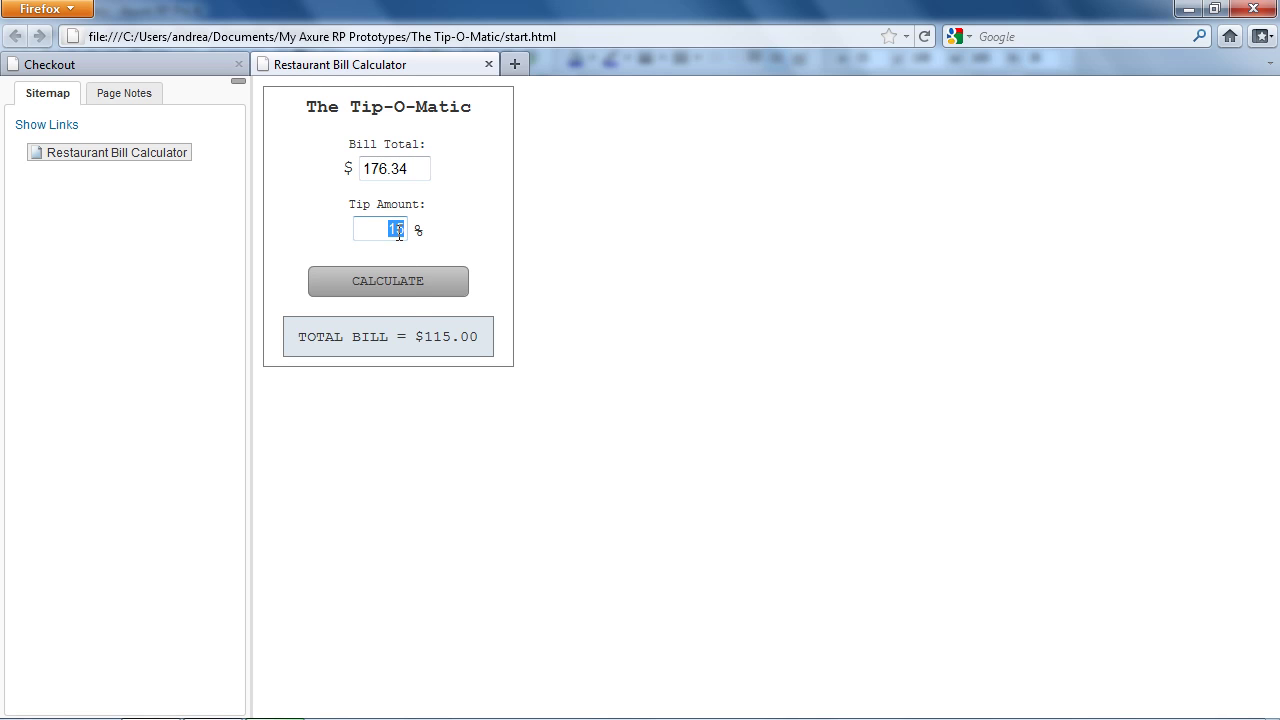
text(18)
click(409, 280)
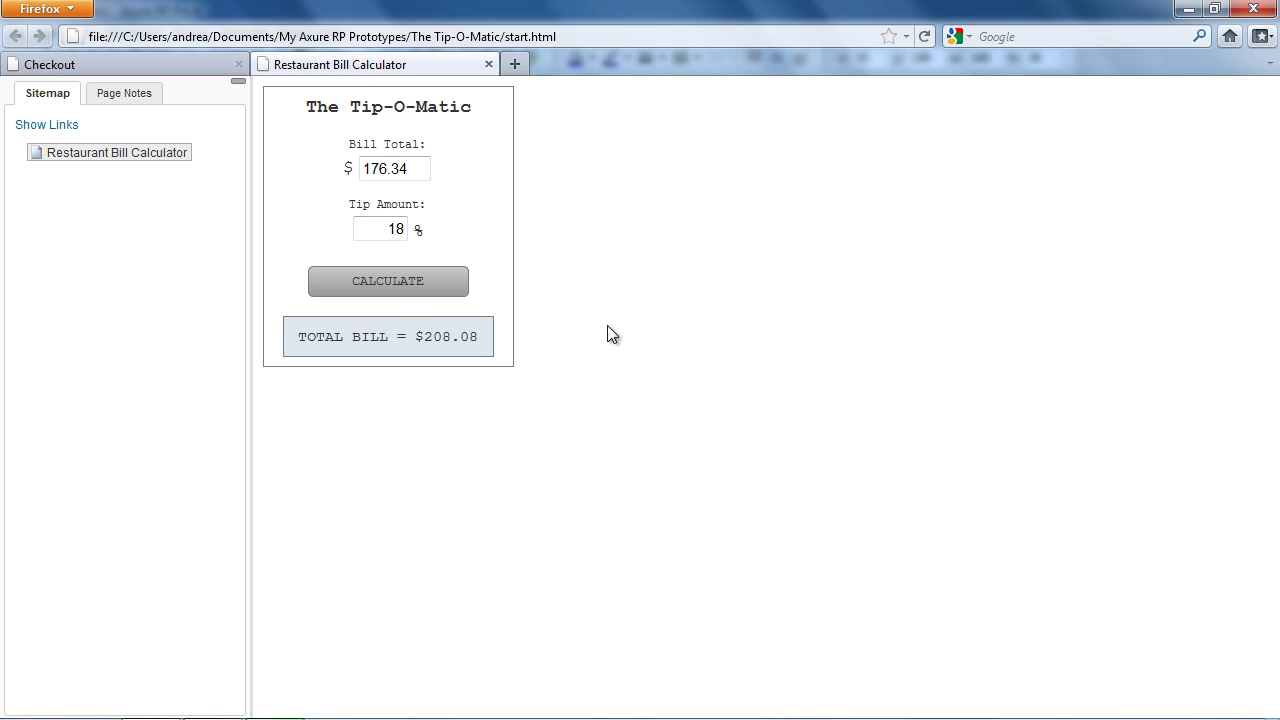